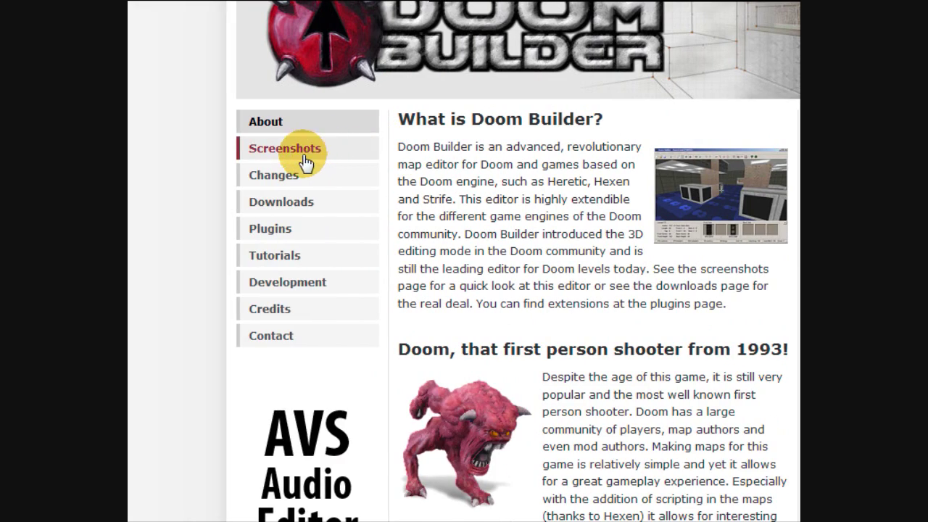
Step: Open the site's screenshots page, view the first Doom Builder 2 screenshot at full and fitted size, and close it
left_click(306, 161)
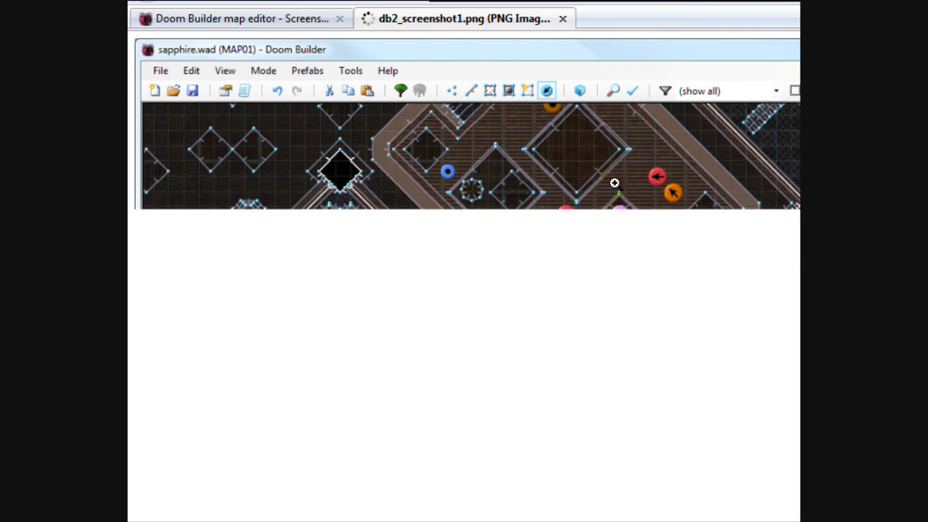
left_click(505, 229)
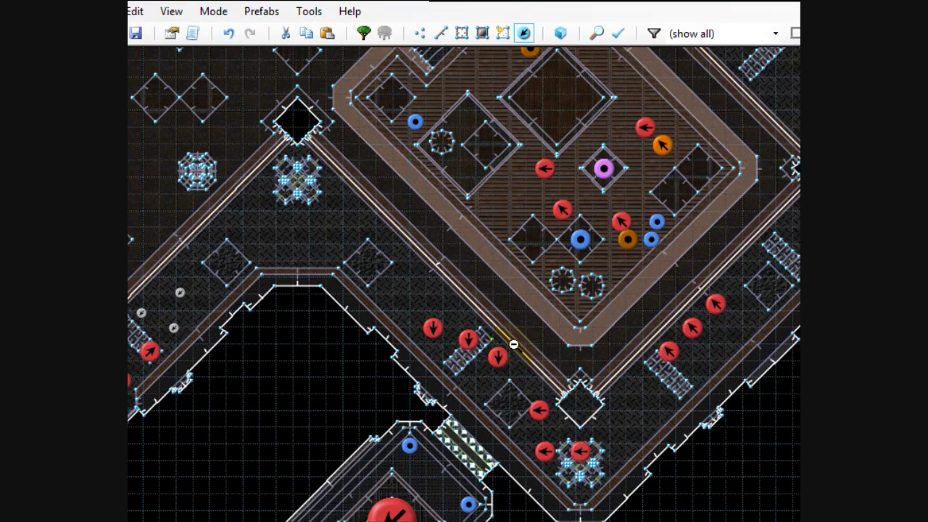
left_click(514, 344)
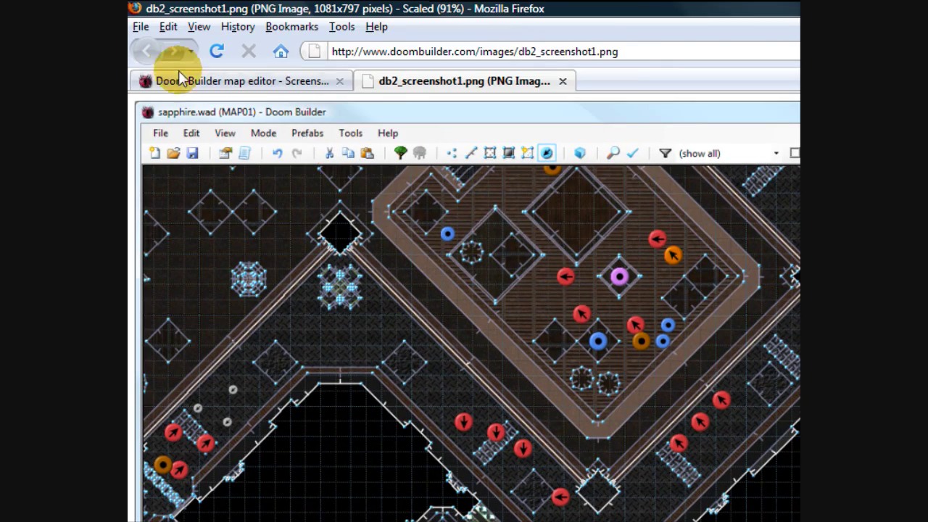
middle_click(487, 82)
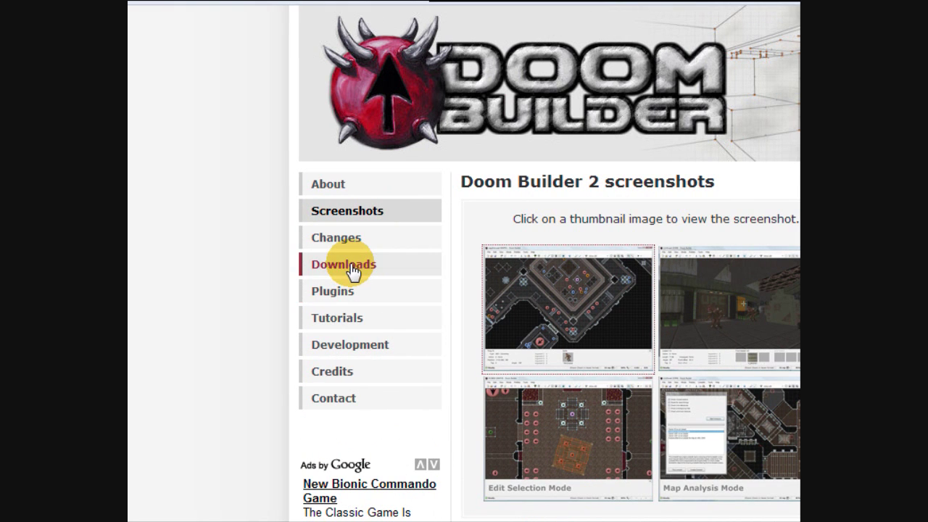
Step: Find the Doom Builder 2.0.0.1072 setup installation on the downloads page and check its download prompt without saving the file
left_click(409, 263)
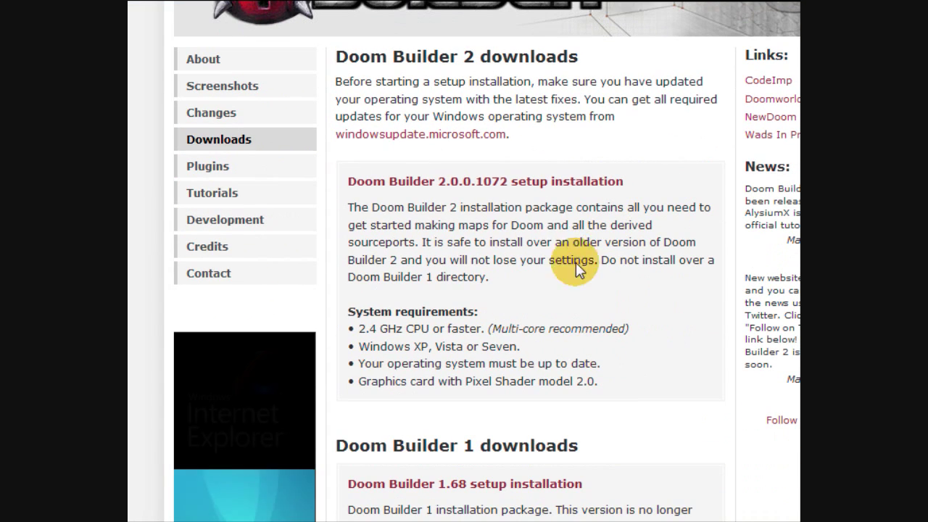
left_click(468, 188)
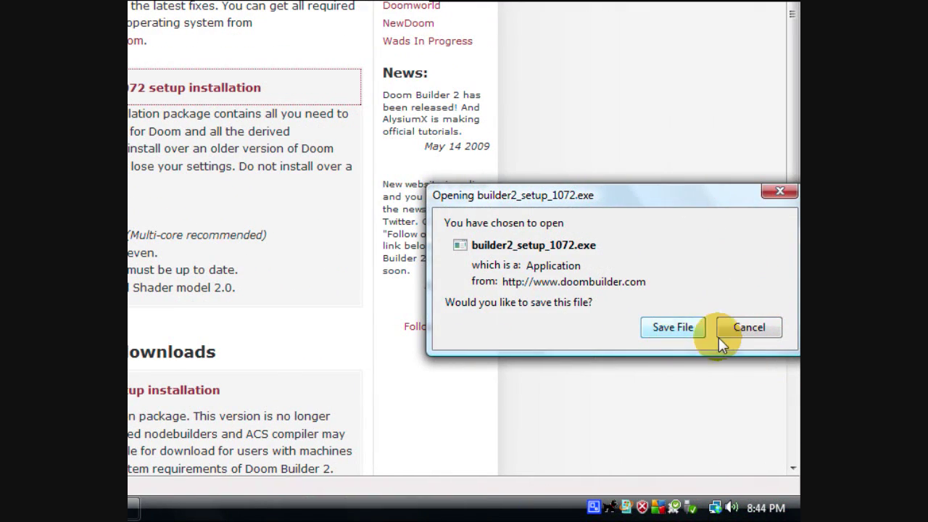
left_click(721, 335)
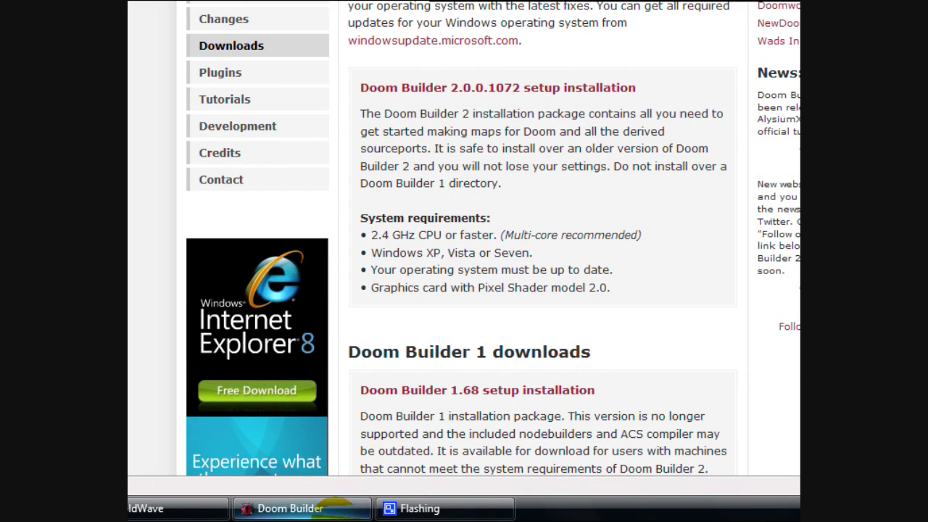
Step: Switch to Doom Builder and open its Game Configurations settings
left_click(290, 508)
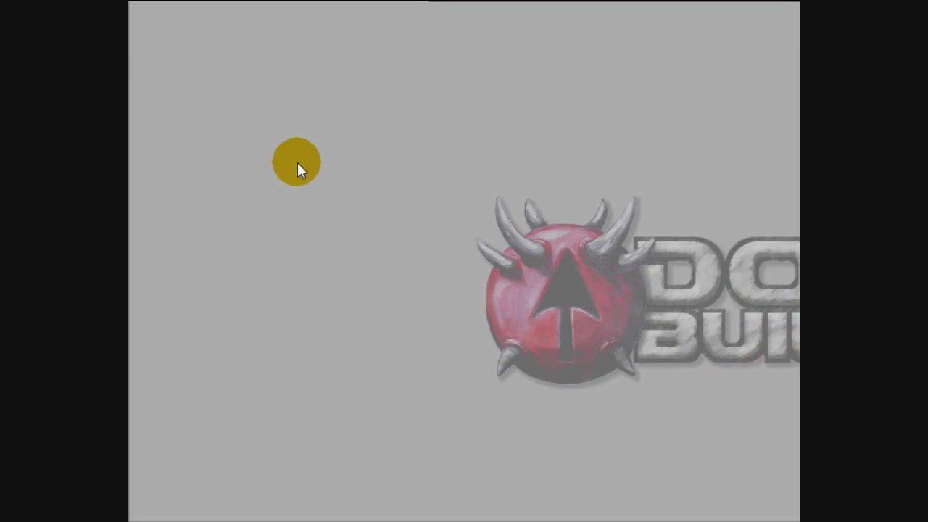
left_click(309, 32)
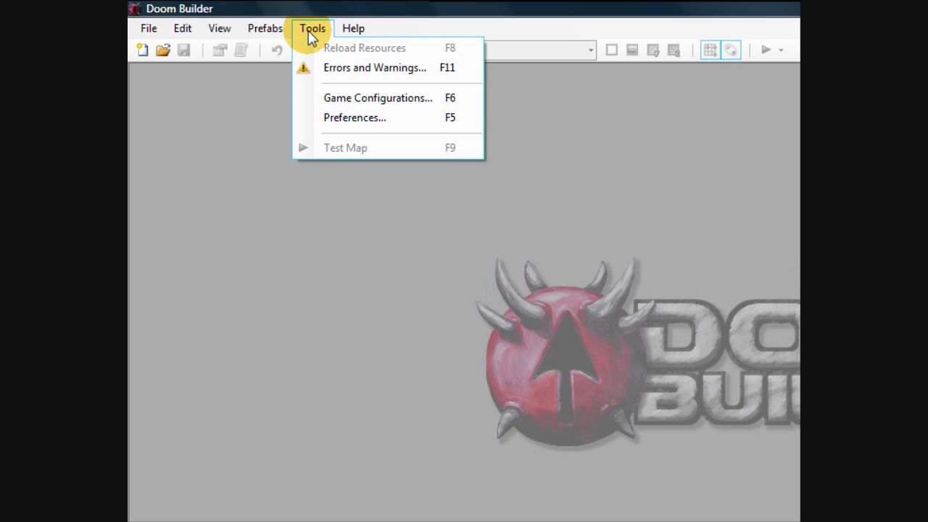
left_click(321, 100)
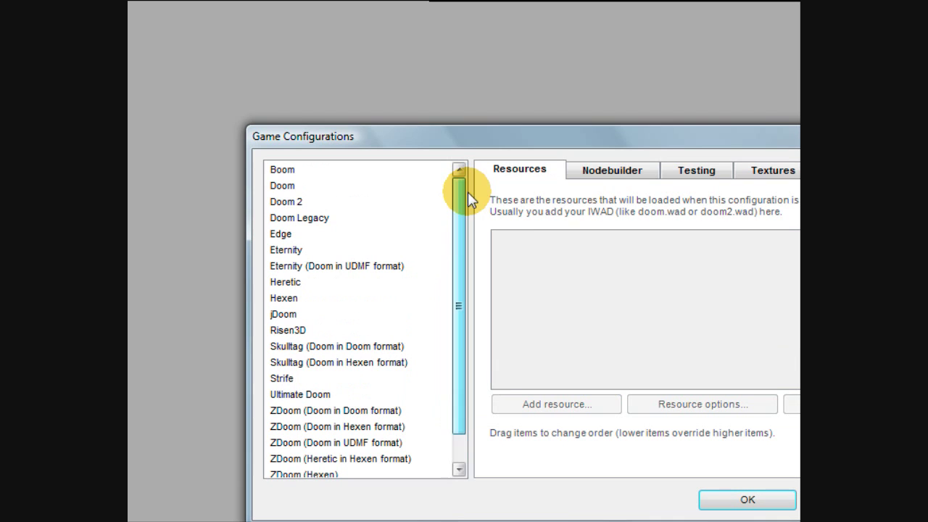
Step: Check the resources assigned to the Doom, Doom 2 and Edge configurations, ending on Doom
left_click(301, 186)
left_click(301, 202)
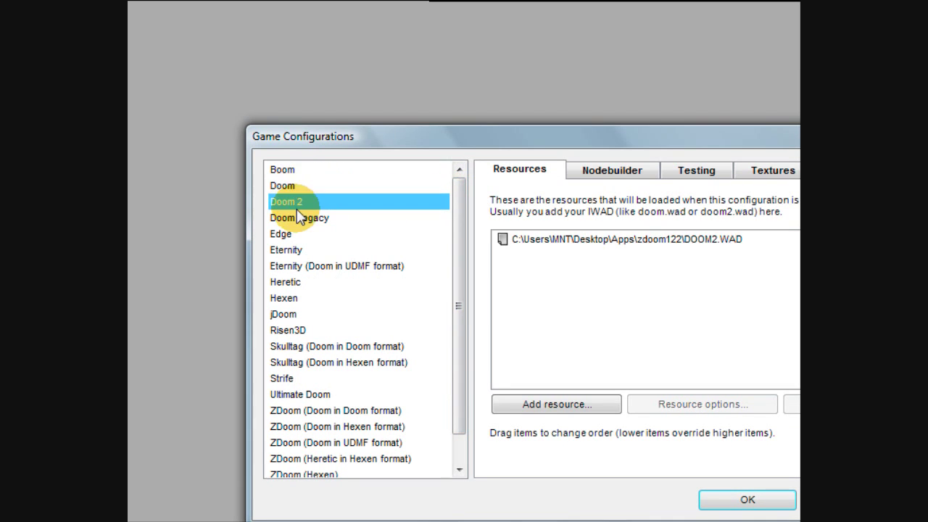
left_click(299, 234)
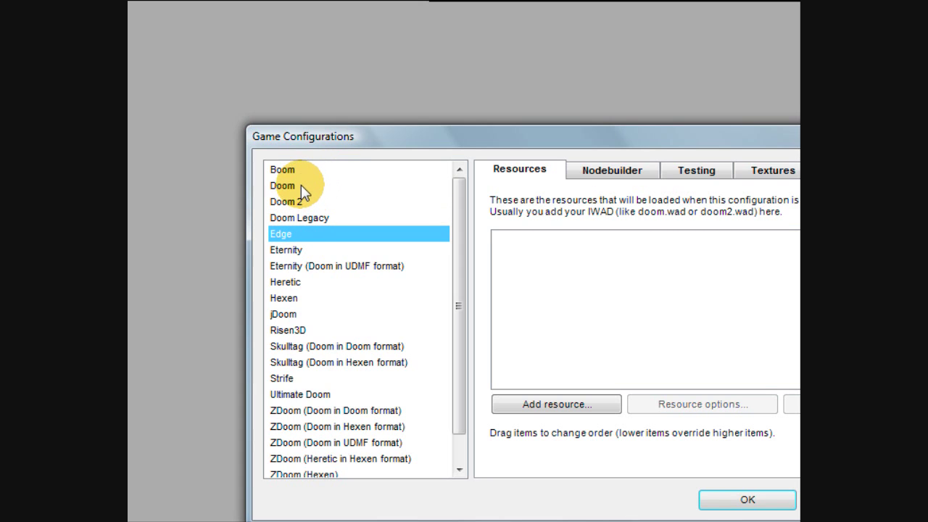
left_click(301, 186)
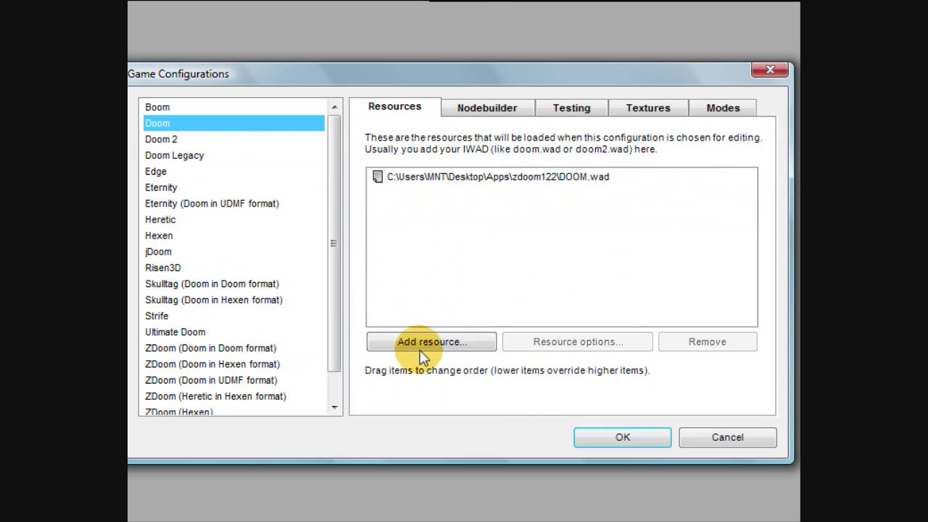
left_click(423, 406)
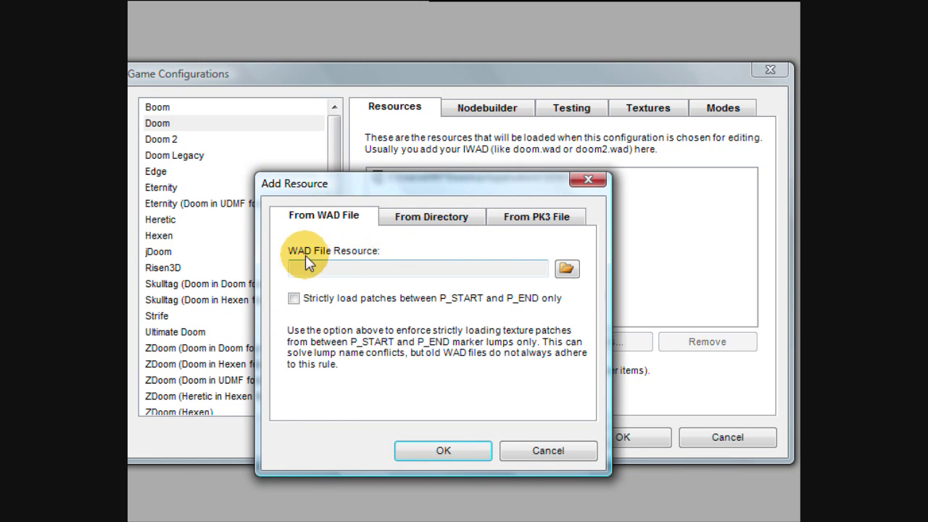
left_click(565, 269)
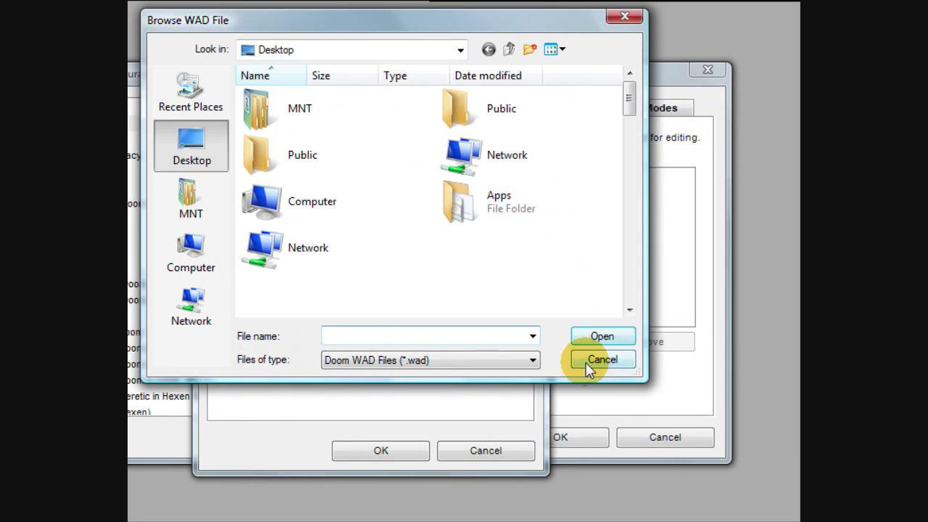
left_click(664, 360)
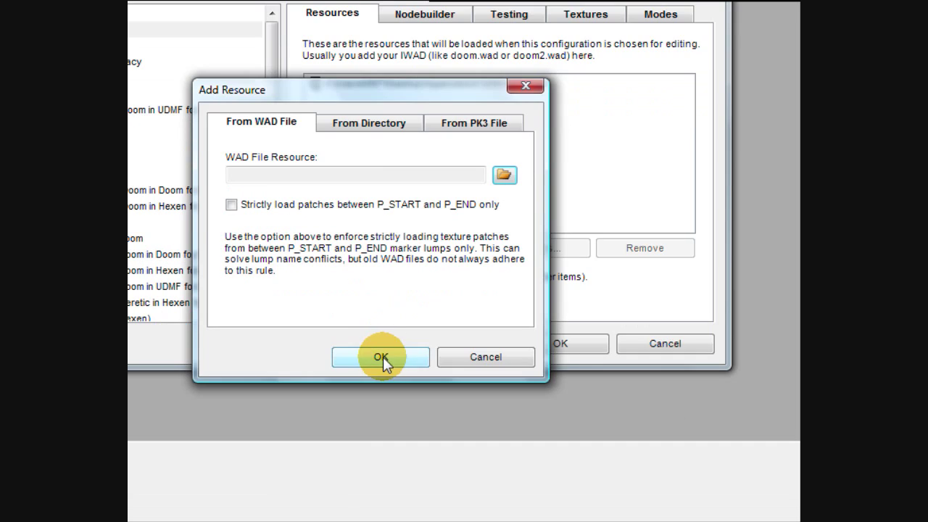
left_click(467, 355)
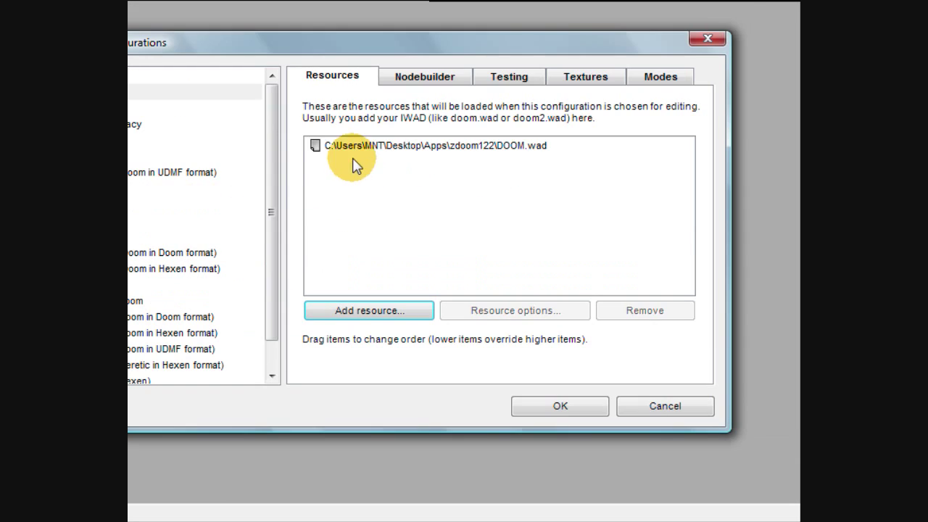
Step: Compare the WAD resources assigned to the Doom and Doom 2 configurations, ending on Doom
left_click(406, 146)
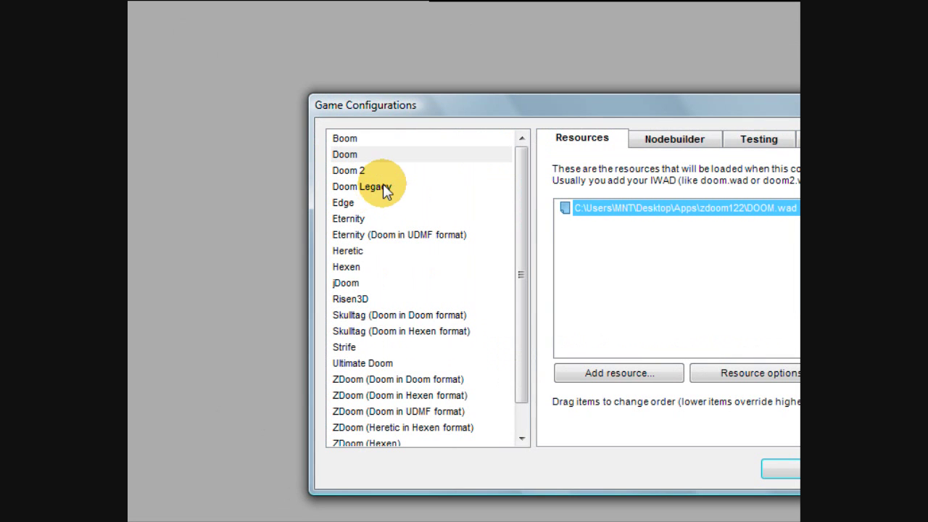
left_click(357, 172)
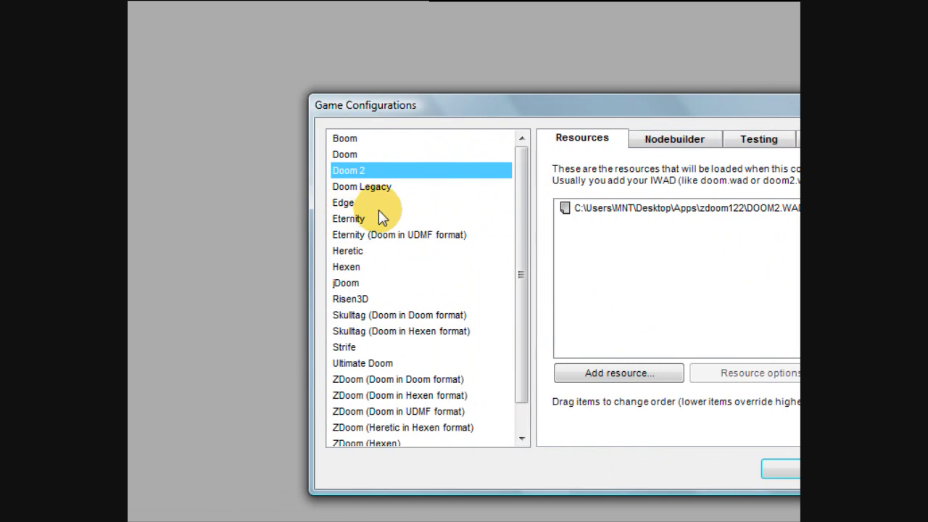
left_click_drag(207, 251, 217, 327)
left_click_drag(529, 325, 512, 192)
left_click(435, 155)
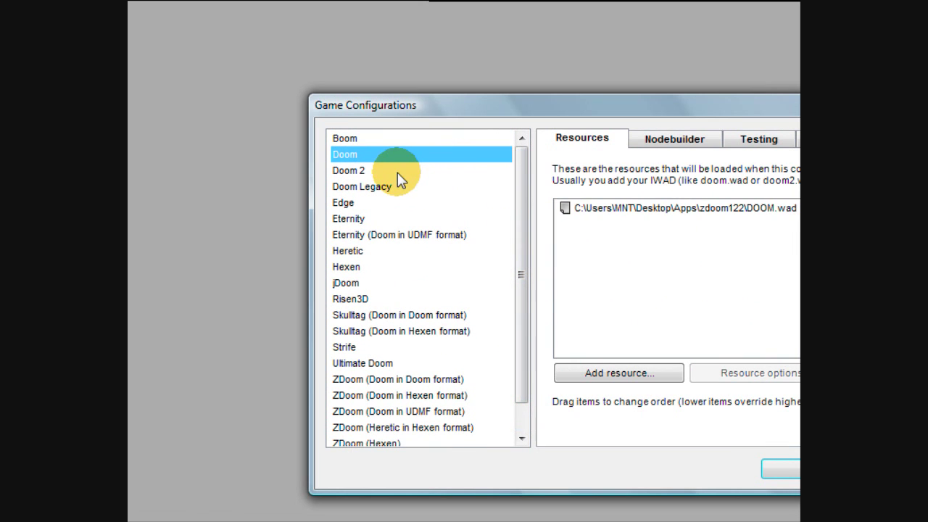
left_click(397, 170)
left_click(401, 154)
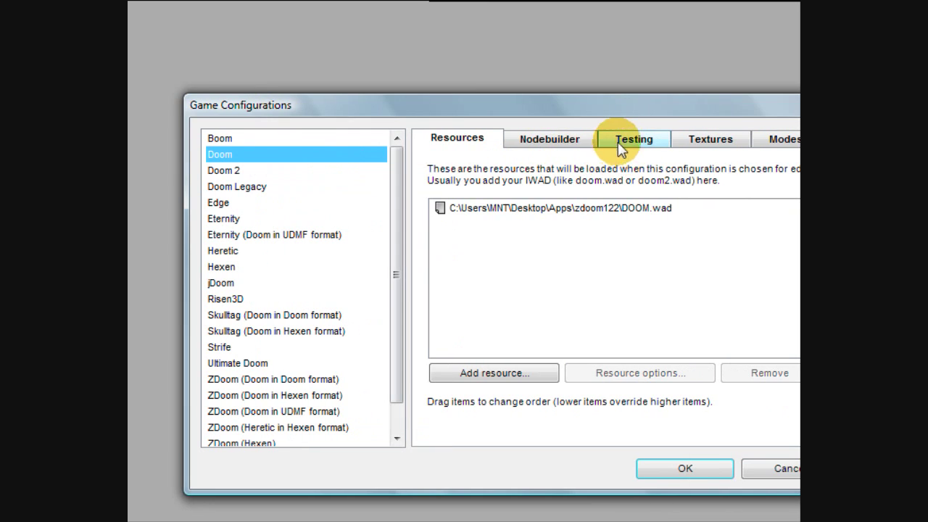
Step: Review the Doom configuration's testing settings, including the choice of game engine executable and the available skill levels
left_click(622, 143)
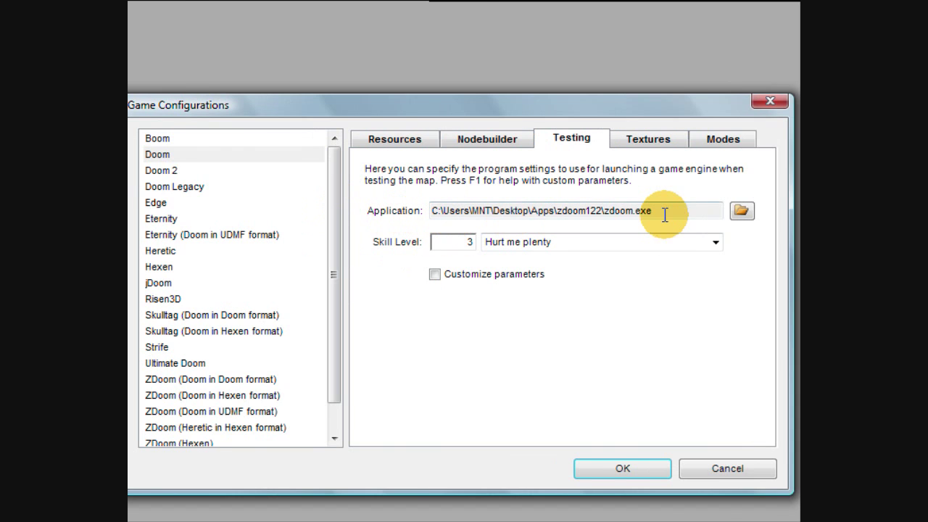
left_click(618, 212)
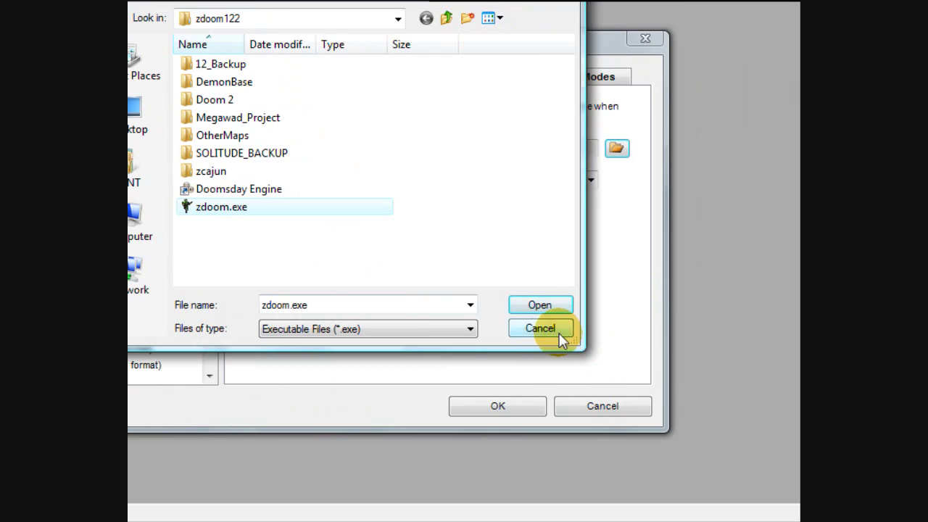
left_click(740, 395)
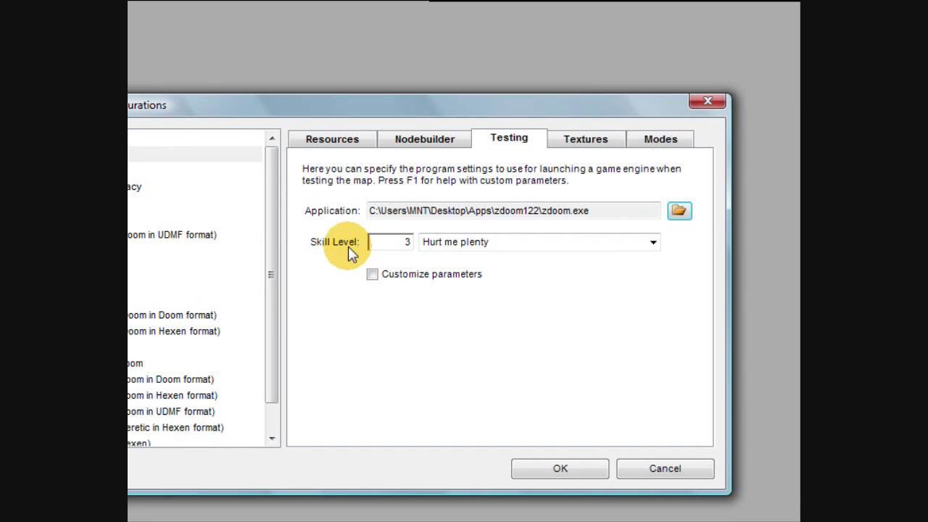
left_click(531, 245)
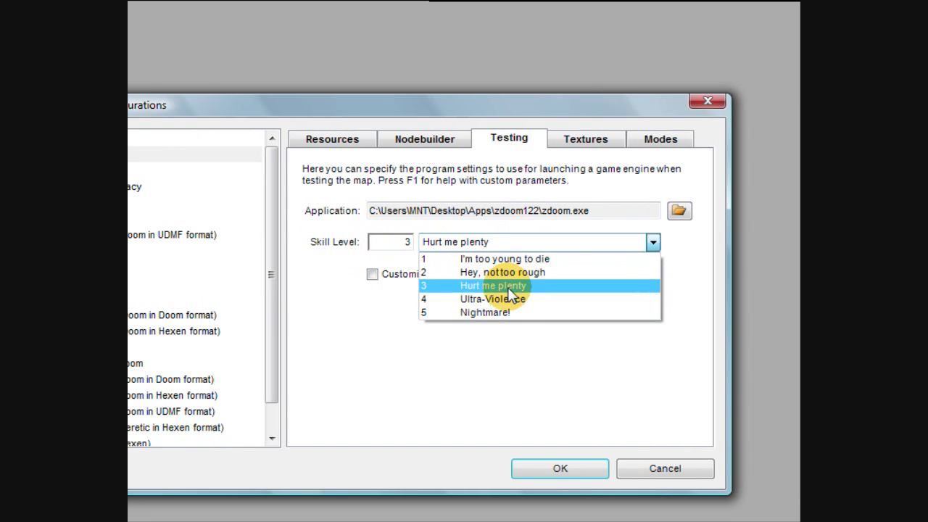
left_click(367, 265)
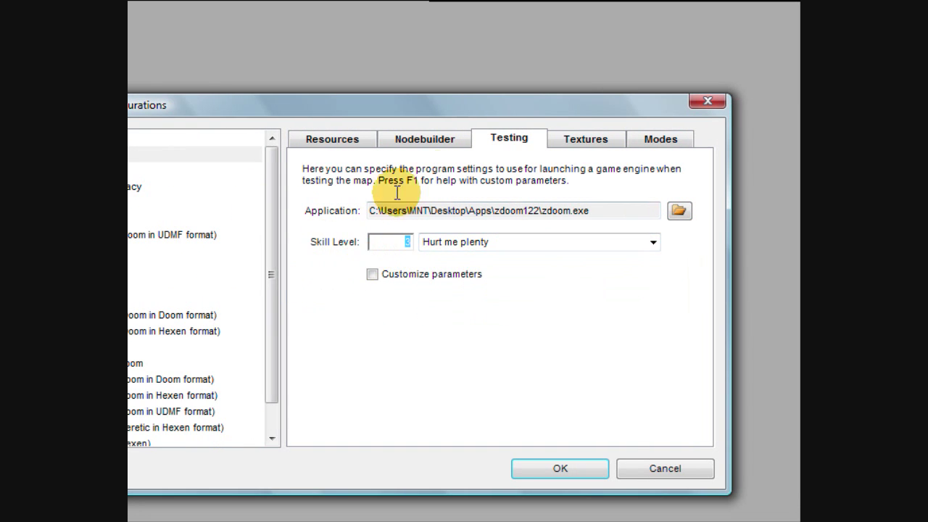
Step: Enable customized testing parameters for the Doom configuration to inspect the parameter line, and disable them again
left_click(407, 272)
left_click_drag(678, 315, 389, 334)
left_click(363, 315)
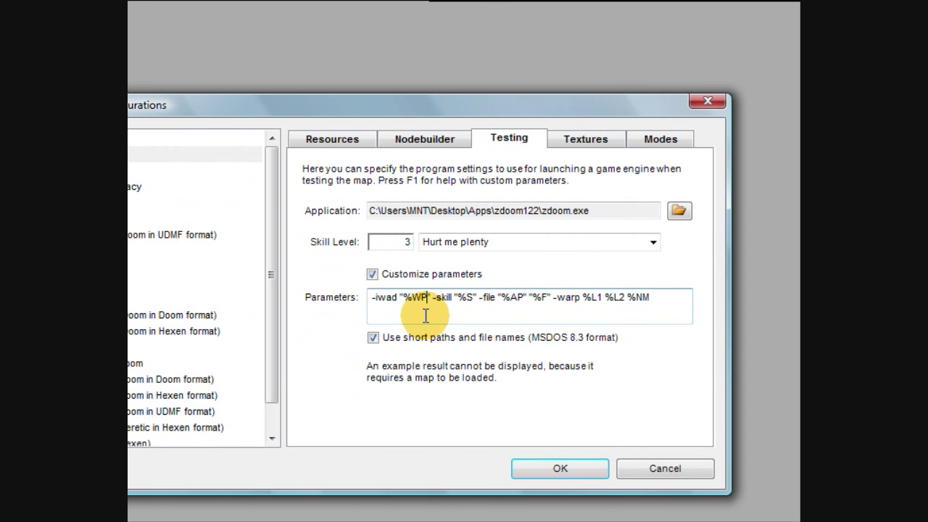
left_click(372, 274)
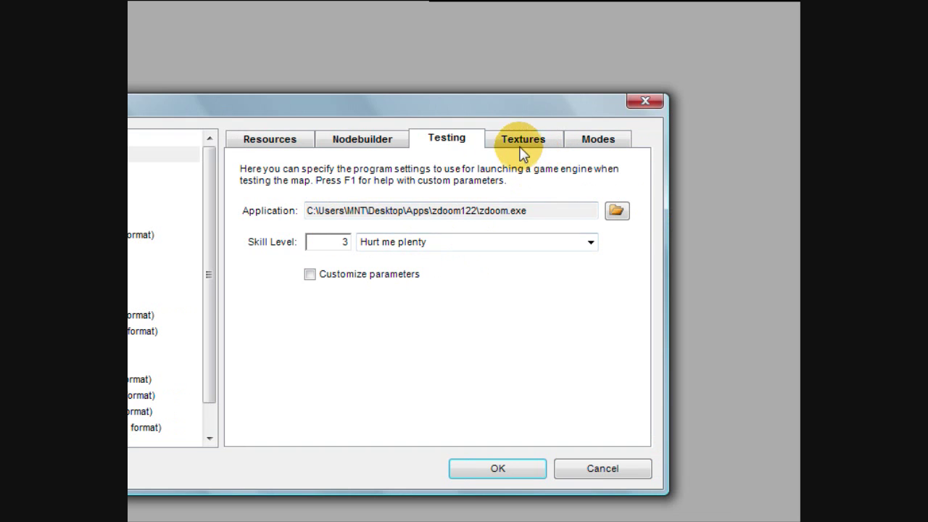
Step: Look through the Doom configuration's texture sets and the form for adding a new set, without adding one
left_click(523, 142)
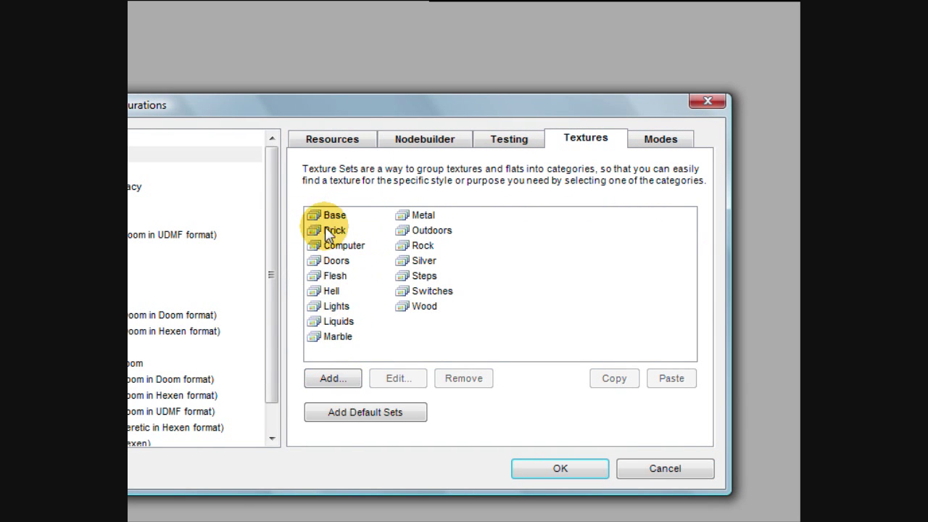
left_click(332, 341)
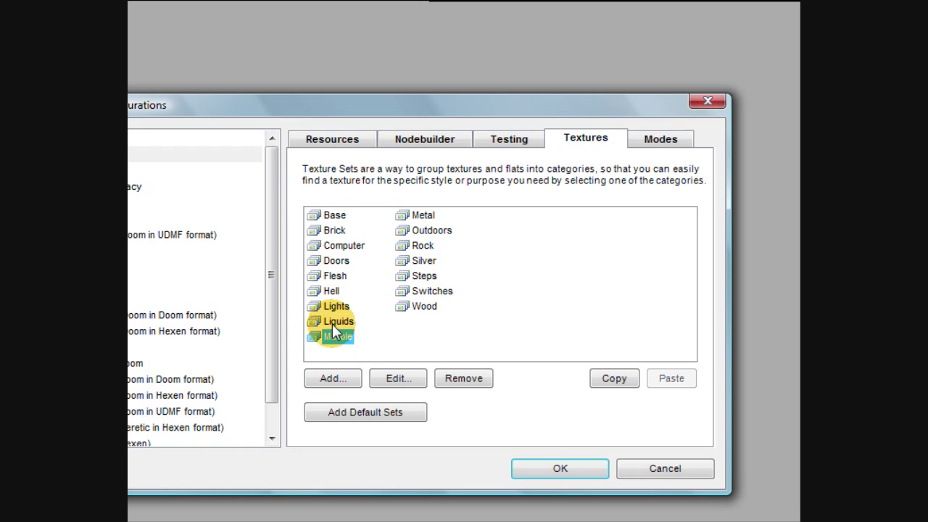
left_click(336, 277)
left_click(336, 233)
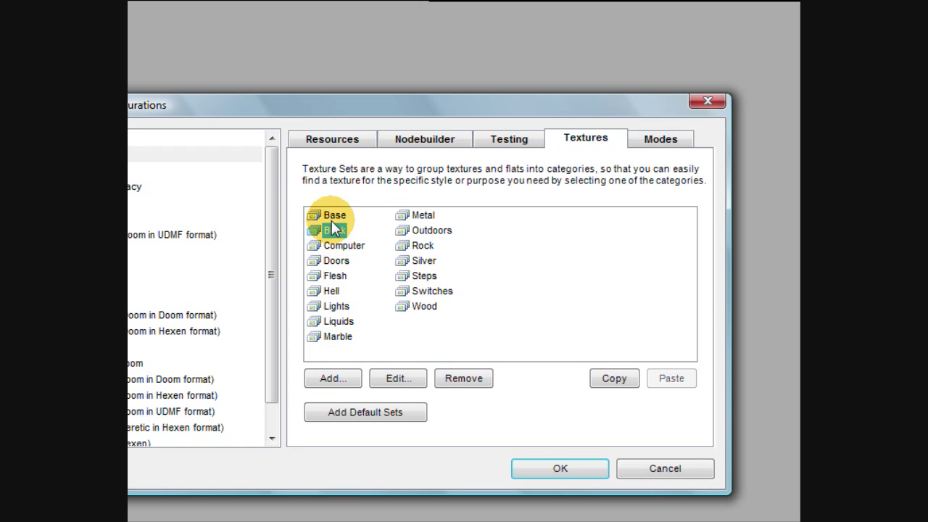
left_click(334, 216)
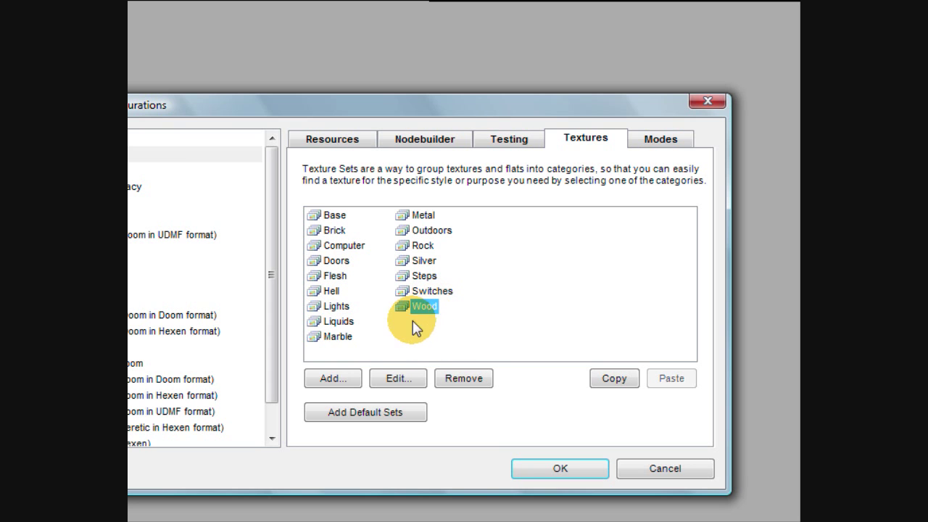
left_click(321, 379)
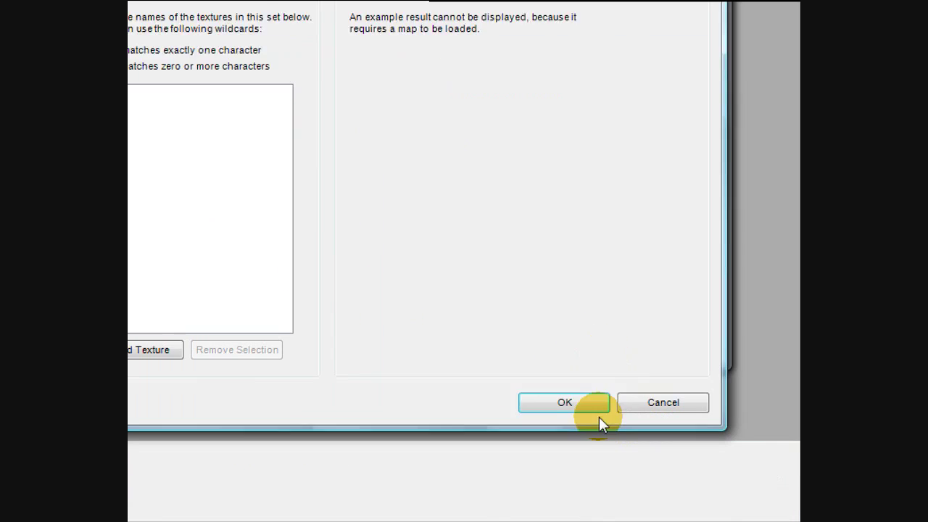
left_click(717, 520)
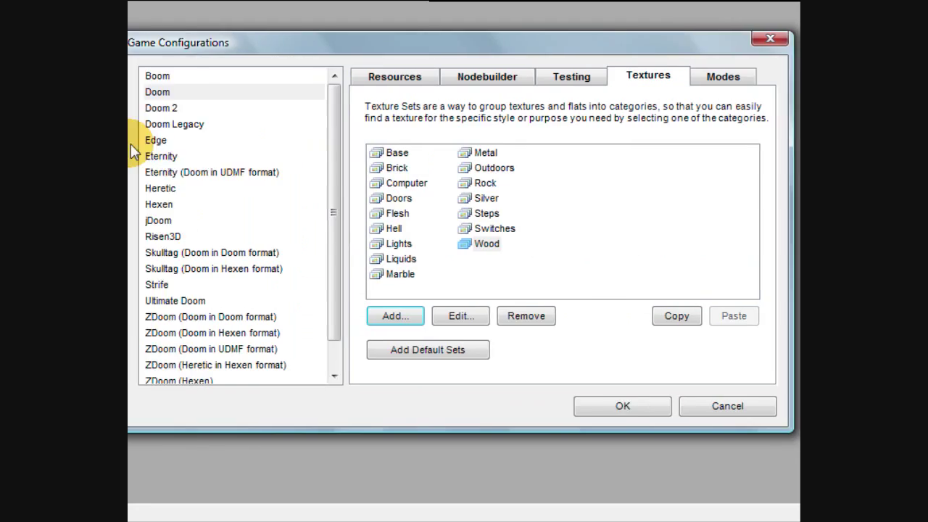
Step: Browse the texture sets of other game configurations, ending on Doom 2
left_click(375, 207)
left_click(377, 171)
left_click(390, 155)
left_click(383, 170)
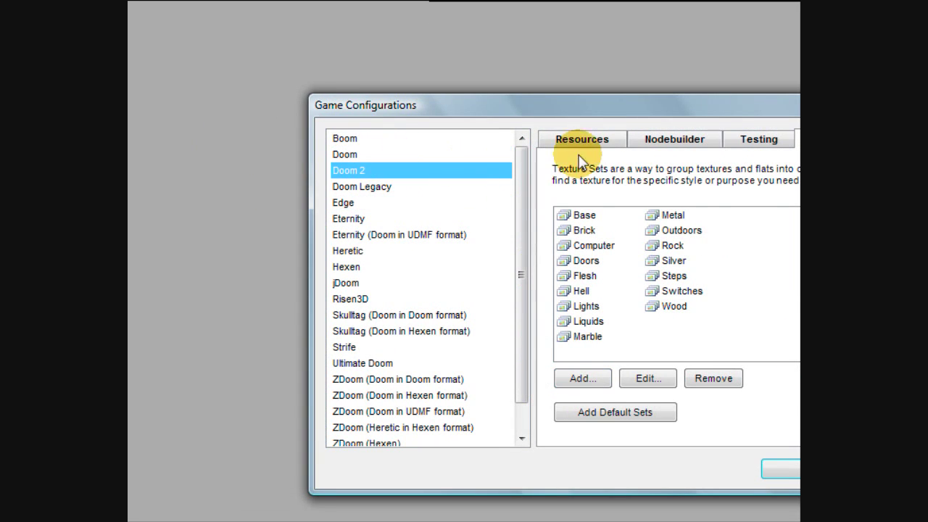
Step: Check the resources assigned to the Doom 2 configuration and accept the game configurations
left_click(584, 139)
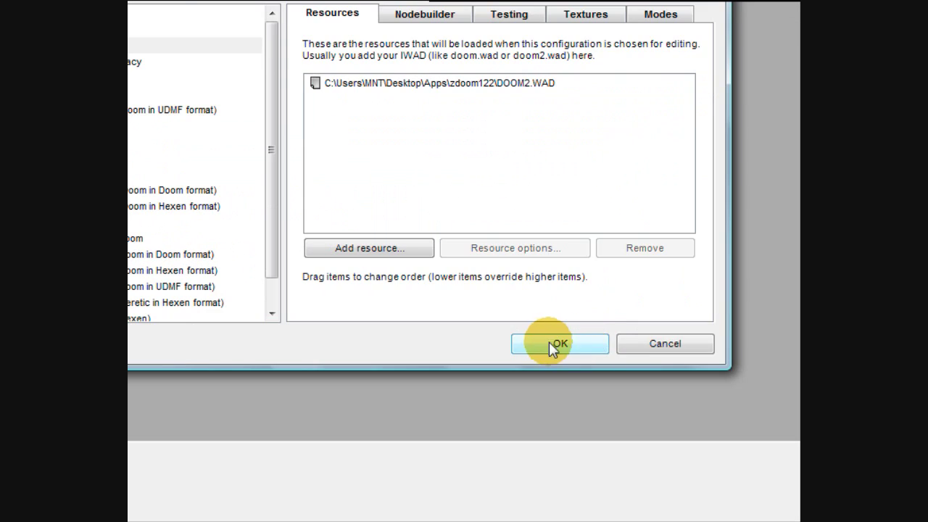
left_click(549, 347)
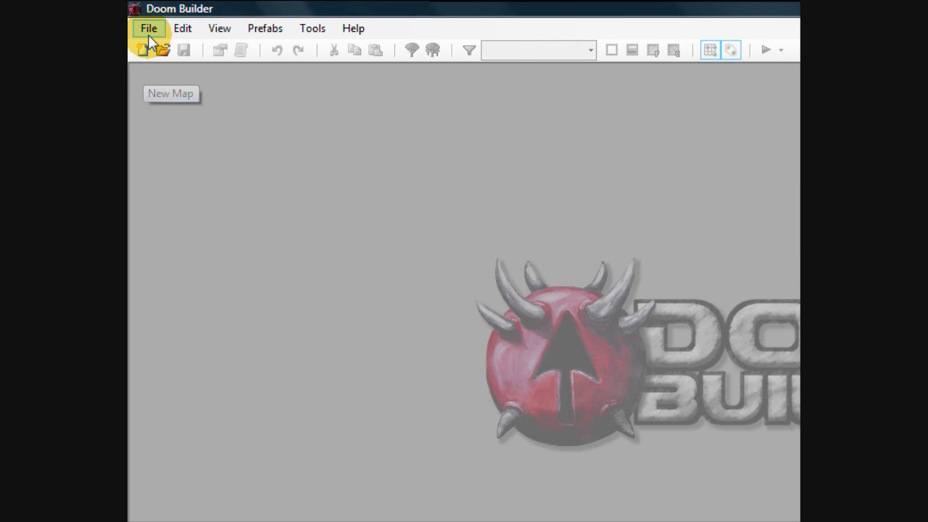
left_click(149, 31)
left_click(155, 48)
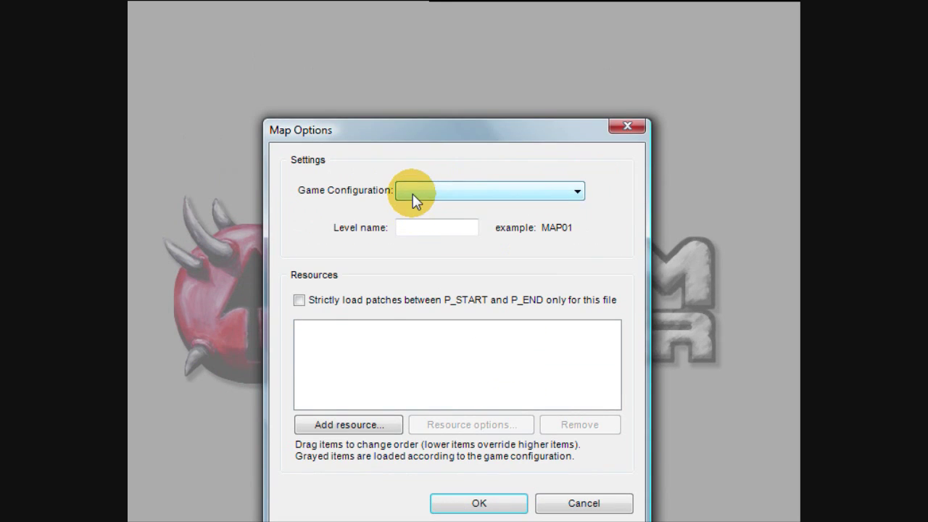
left_click(412, 194)
left_click(411, 220)
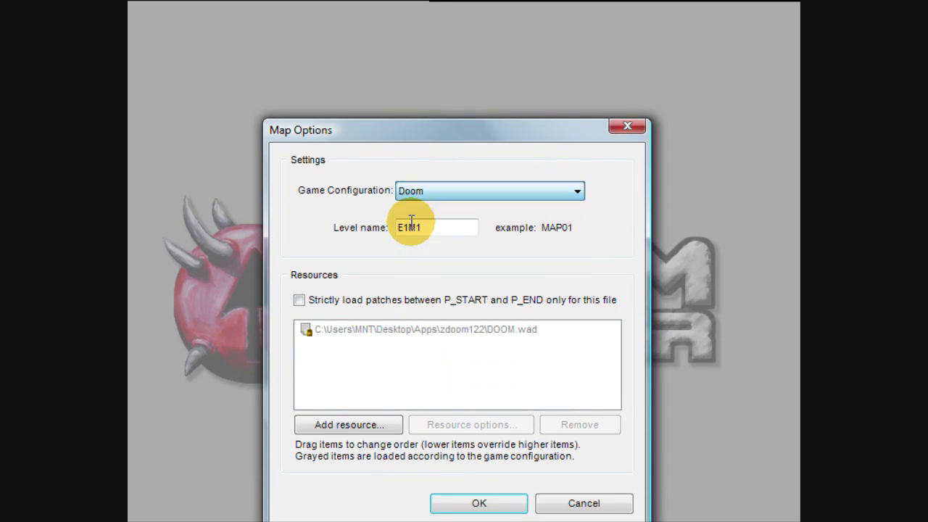
left_click(411, 222)
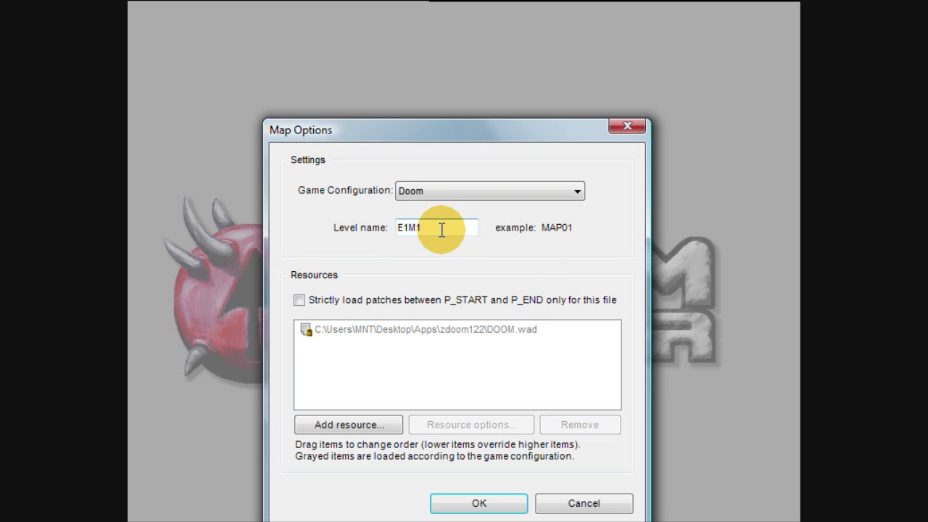
left_click_drag(442, 229, 379, 229)
left_click_drag(448, 228, 346, 228)
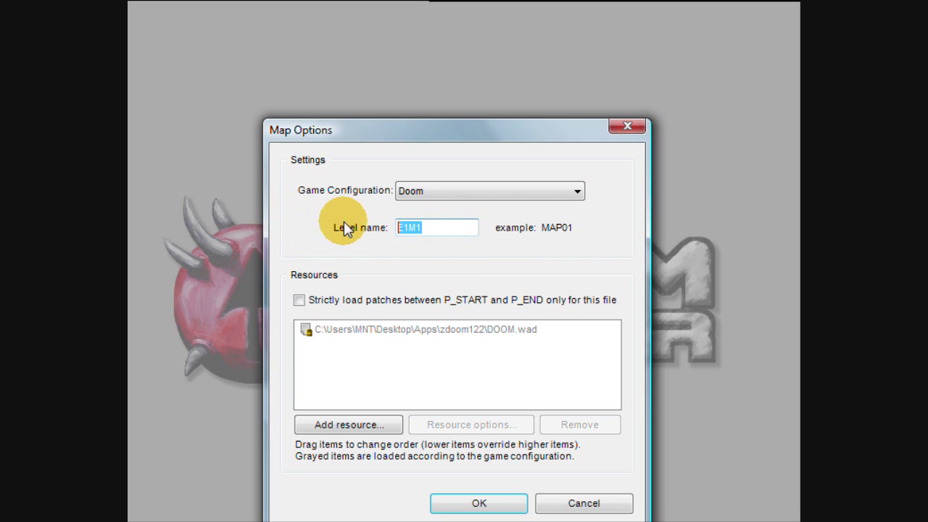
left_click(468, 189)
left_click(466, 215)
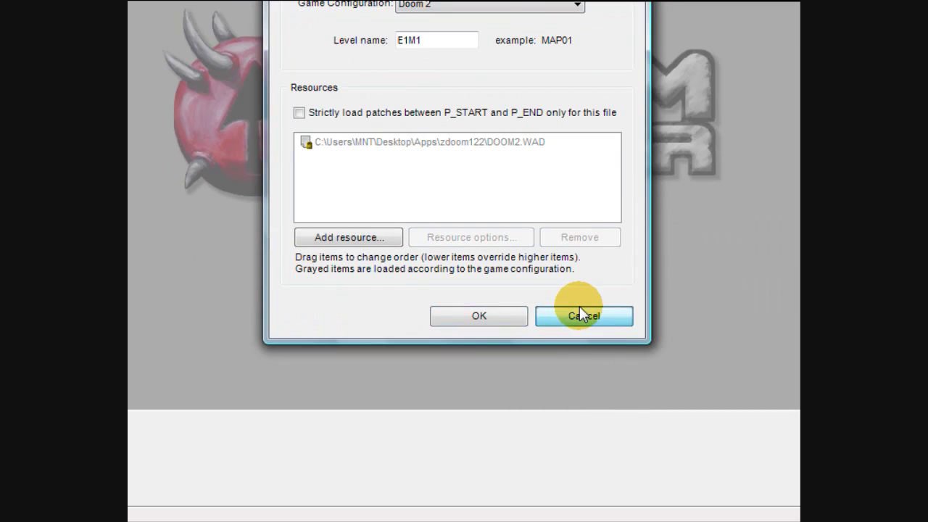
left_click(585, 379)
Step: Create a new map using the Doom 2 game configuration, with MAP01 as its level name
left_click(142, 52)
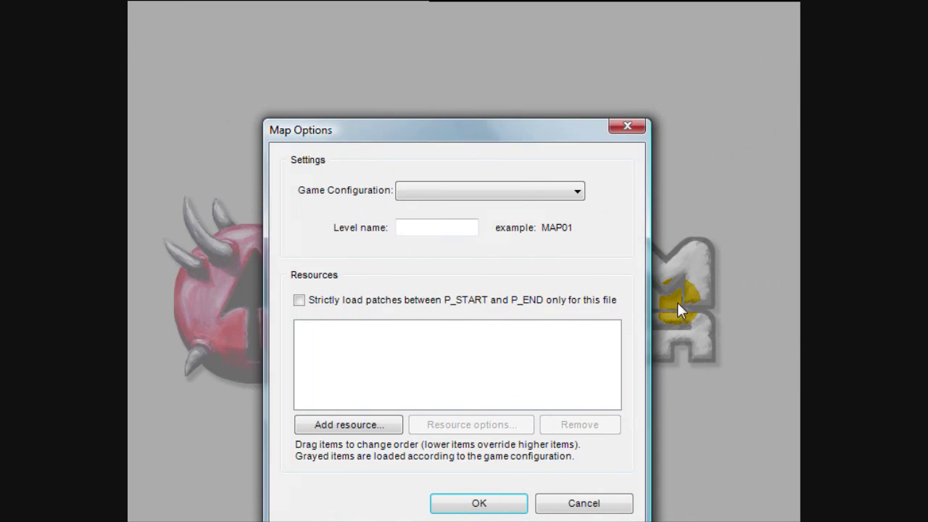
left_click(494, 190)
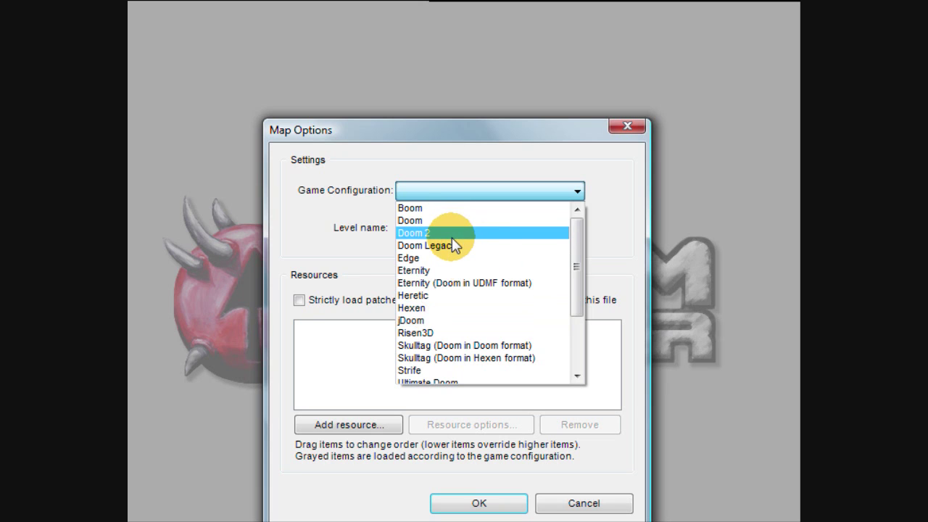
left_click(452, 237)
left_click_drag(442, 231, 367, 230)
left_click(442, 227)
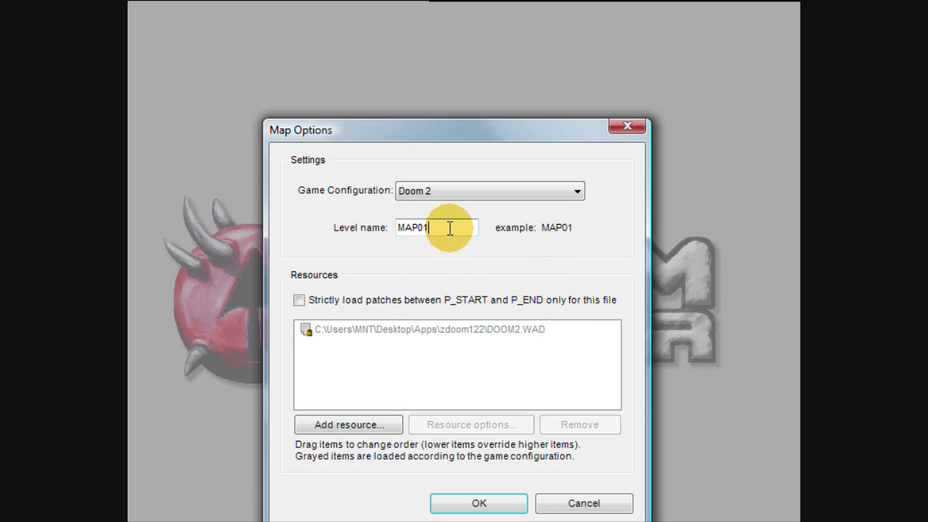
left_click_drag(450, 228, 418, 230)
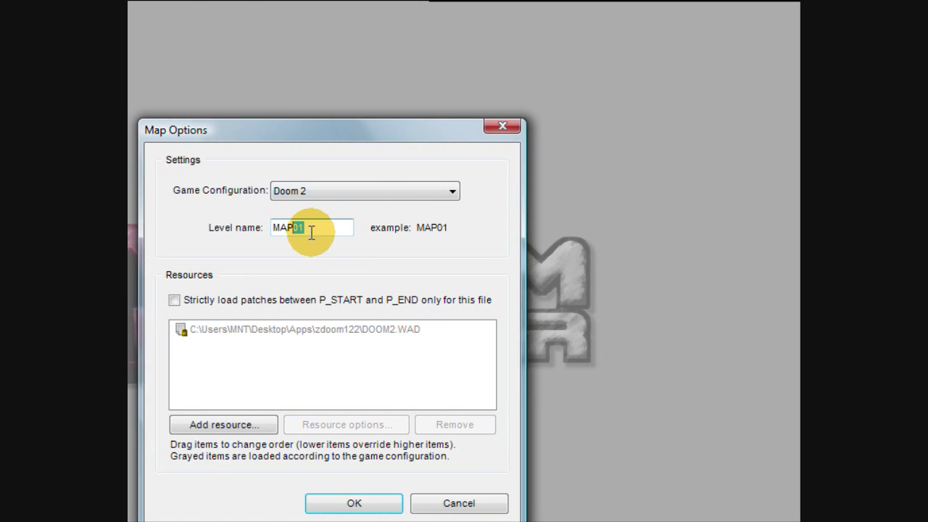
type("10")
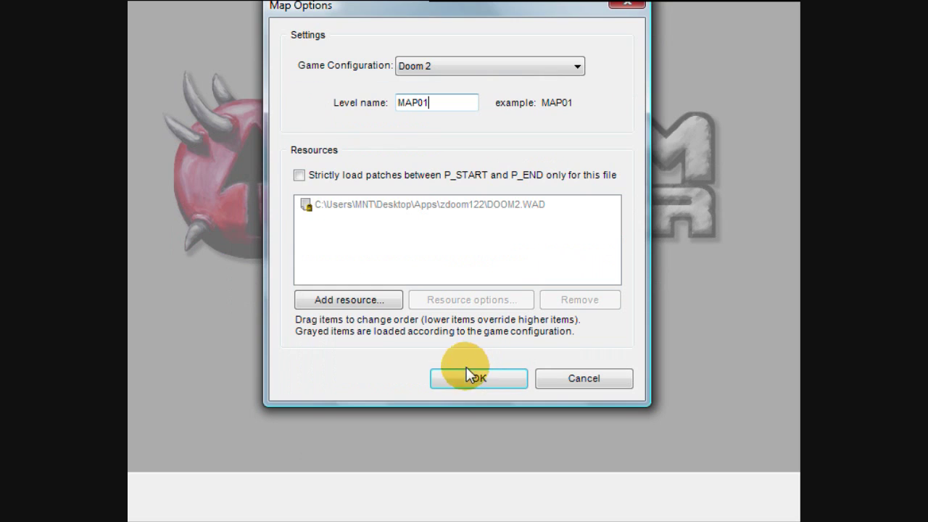
left_click(471, 442)
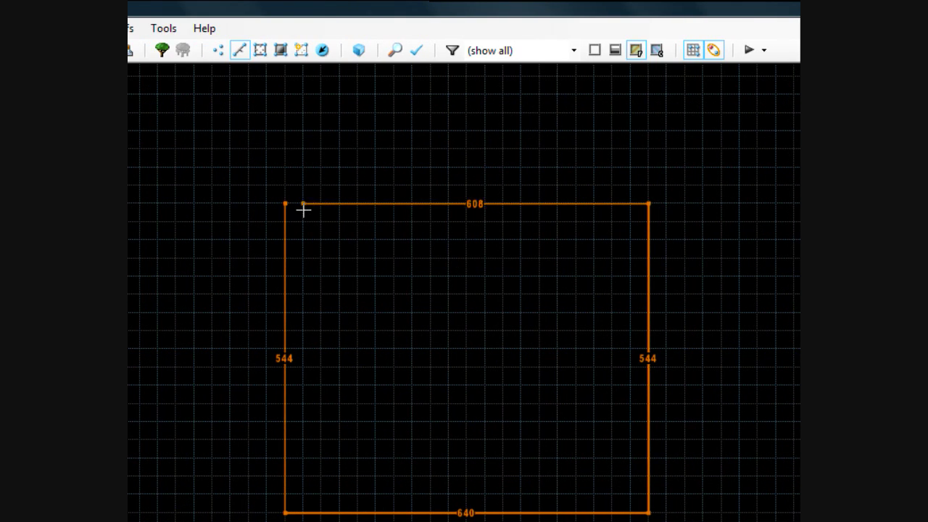
Step: Finish drawing a rectangular room 640 by 544 units in size and switch to sectors mode
left_click(161, 205)
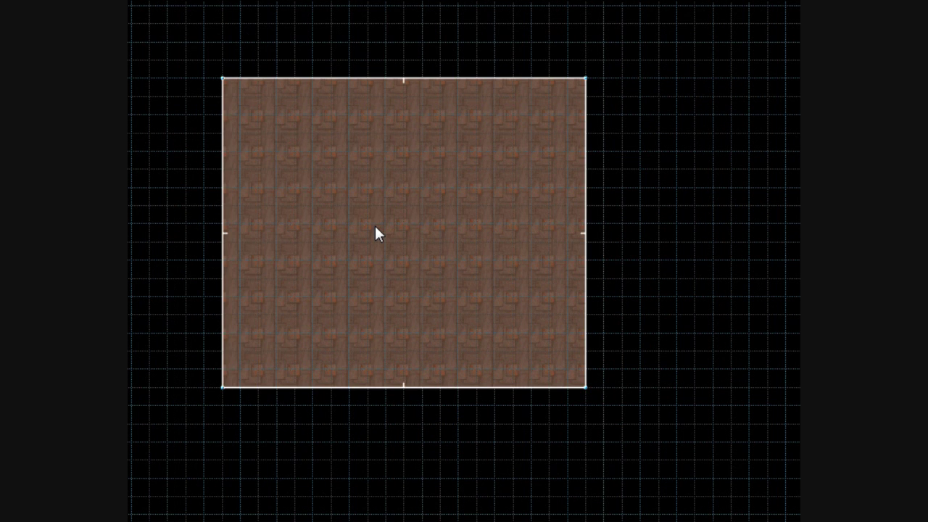
key("s")
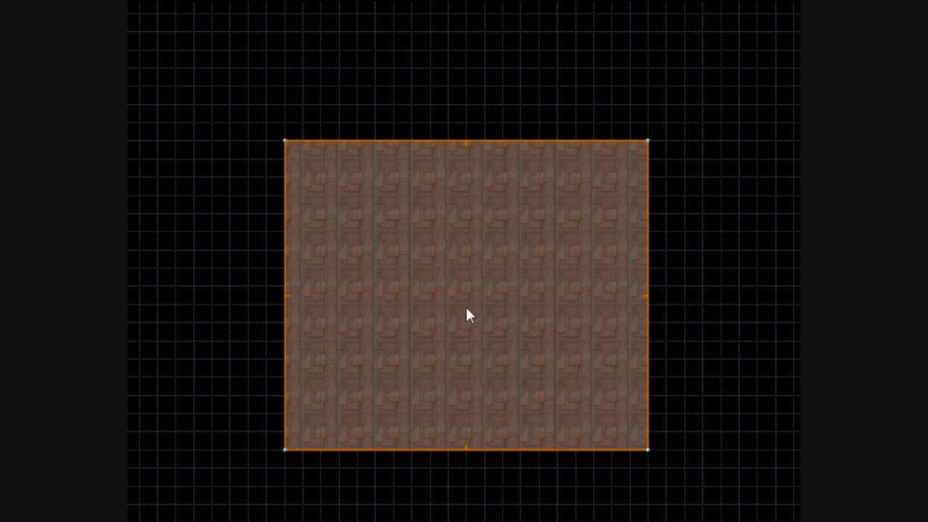
Step: Draw a square sector 128 units on each side near the middle of the room
scroll(428, 308, "down", 2)
scroll(426, 303, "up", 2)
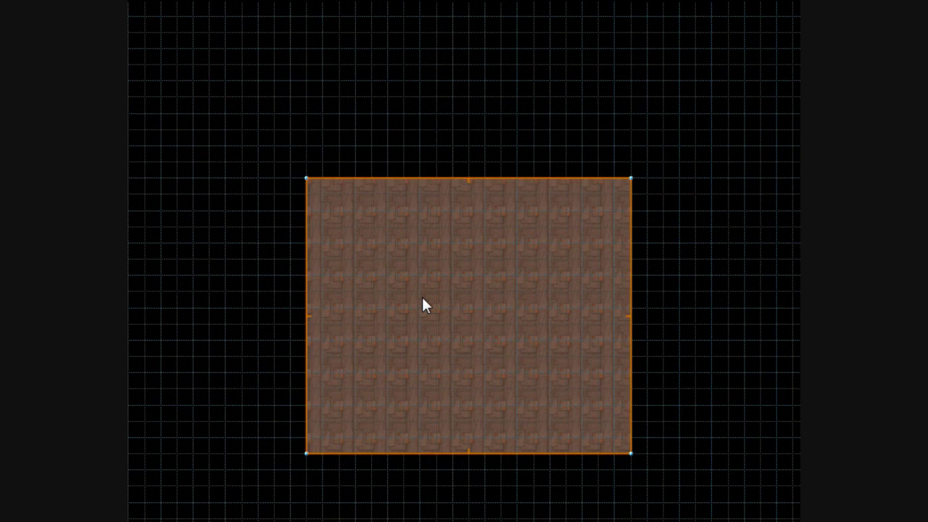
scroll(423, 299, "up", 1)
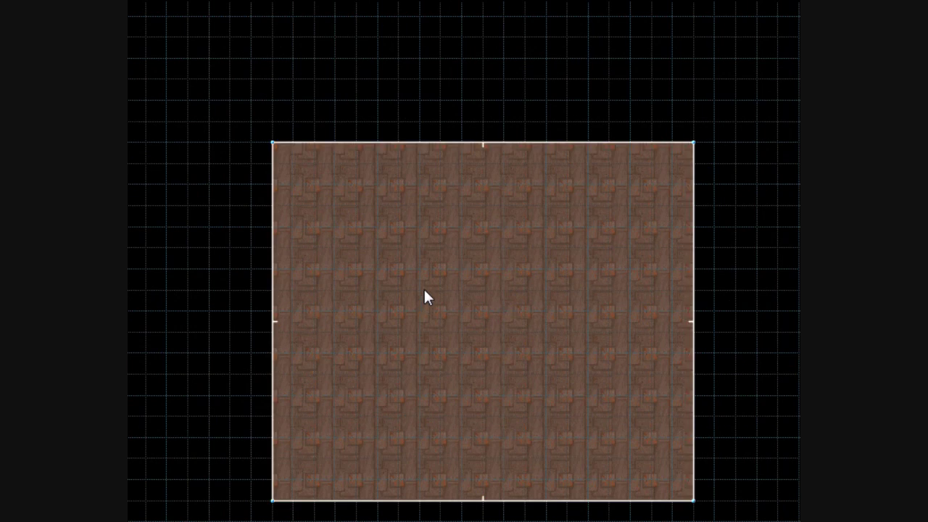
right_click(437, 284)
left_click(440, 371)
left_click(517, 363)
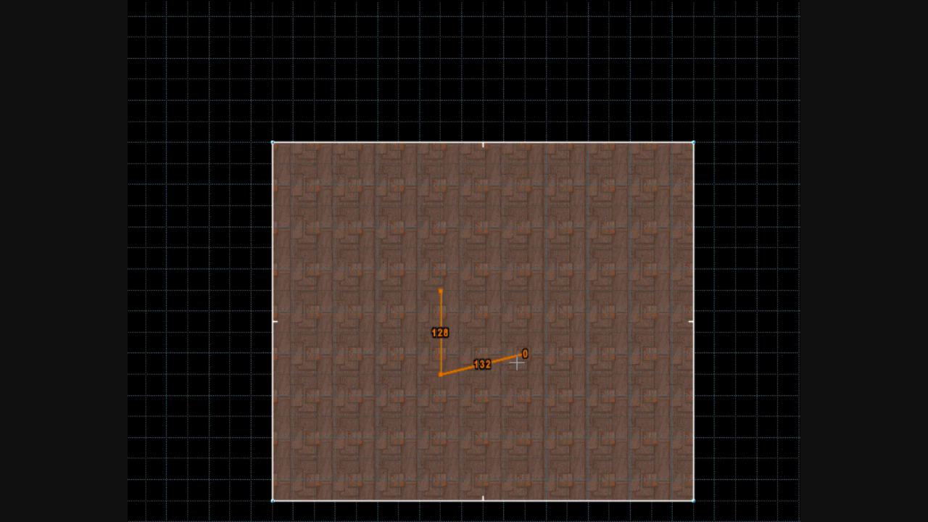
left_click(483, 290)
left_click(442, 291)
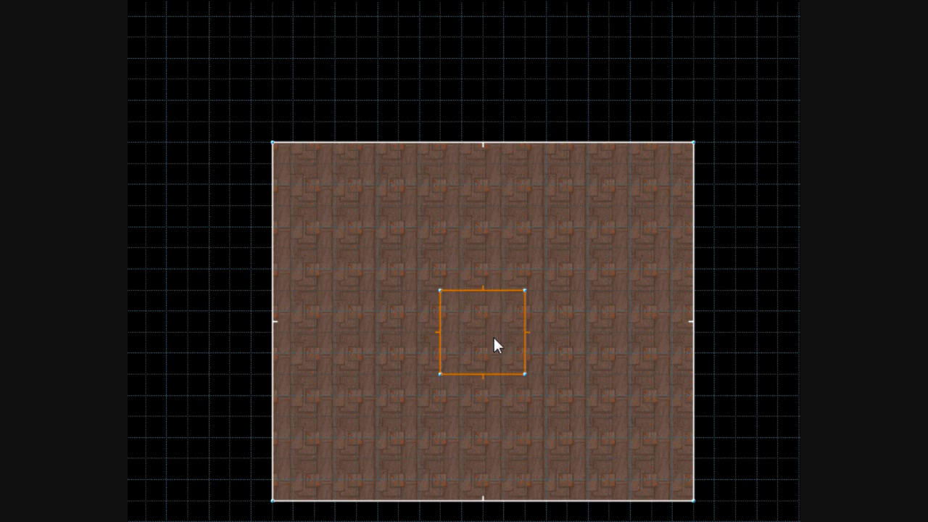
Step: Open the inner square sector's properties and bring up the flats available for its floor
right_click(483, 317)
left_click(547, 232)
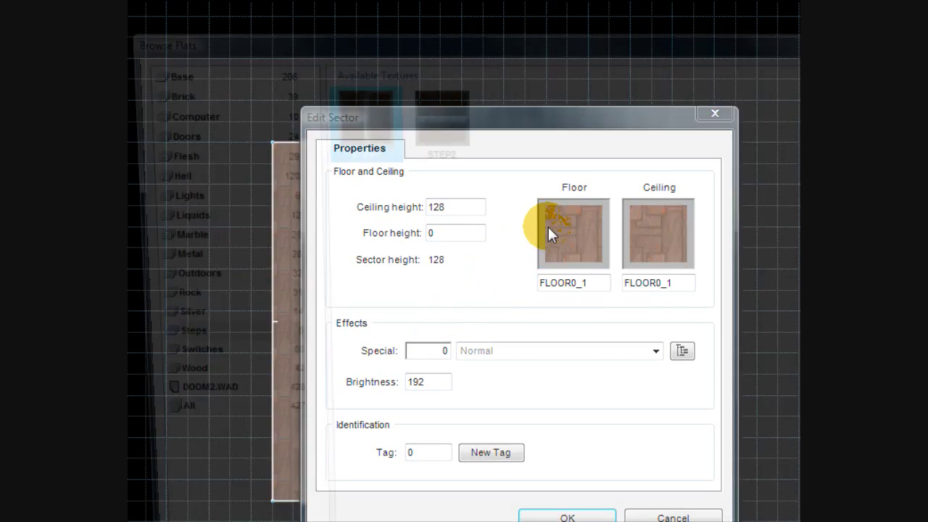
left_click(439, 129)
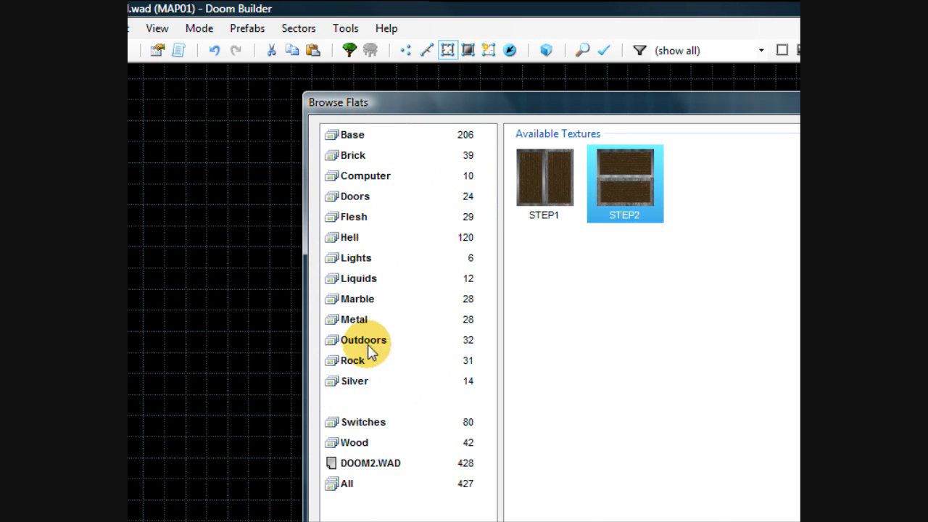
Step: Browse the flats in the different texture sets, such as Base, Brick, Lights, Liquids, Steps and Flesh
left_click(366, 254)
left_click(362, 175)
left_click(356, 136)
left_click(359, 157)
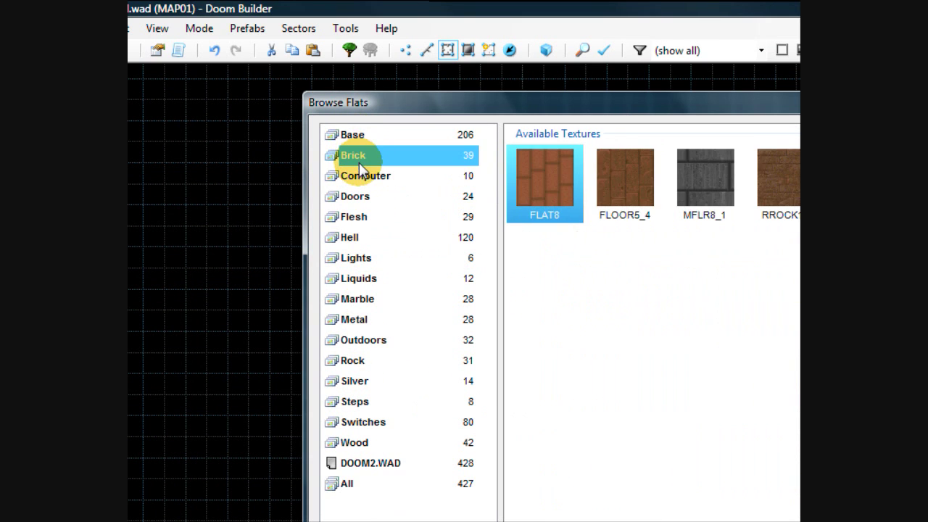
left_click(360, 135)
left_click(364, 158)
left_click(365, 177)
left_click(366, 197)
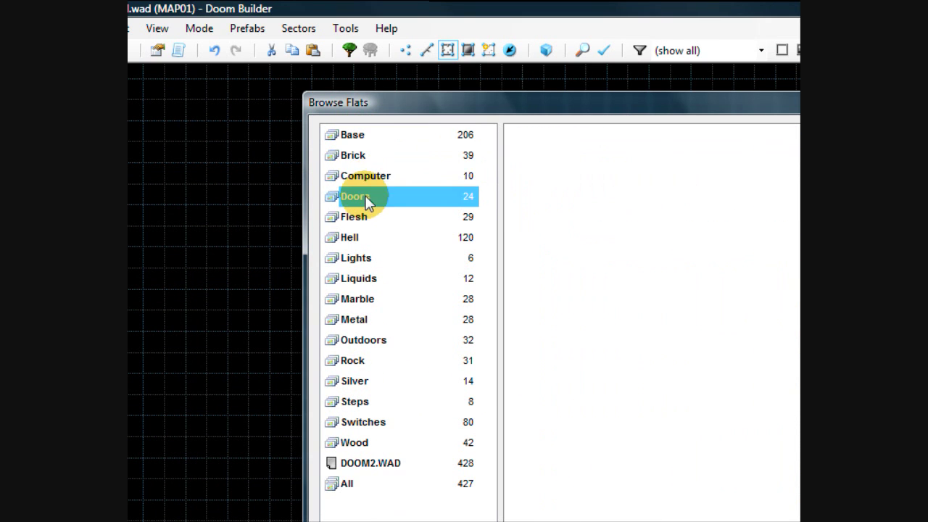
left_click(358, 216)
left_click(353, 237)
left_click(360, 258)
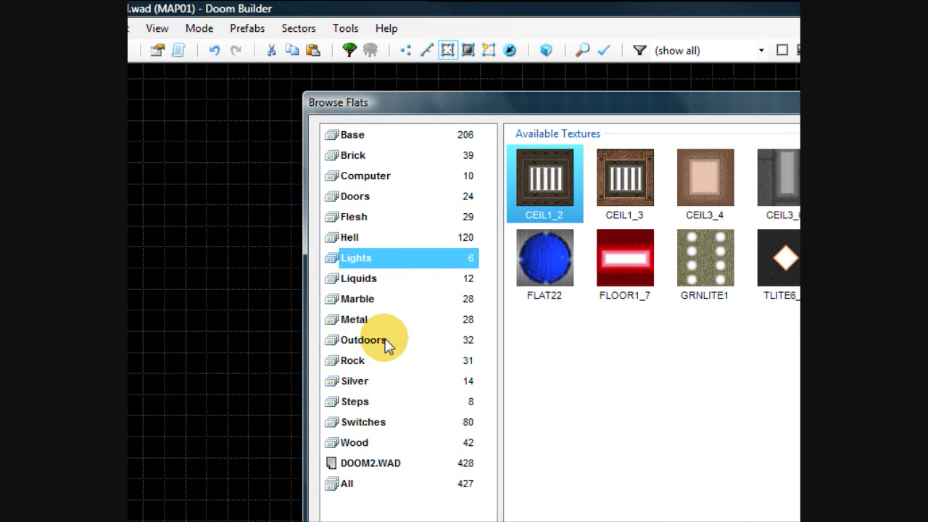
left_click(358, 299)
left_click(357, 341)
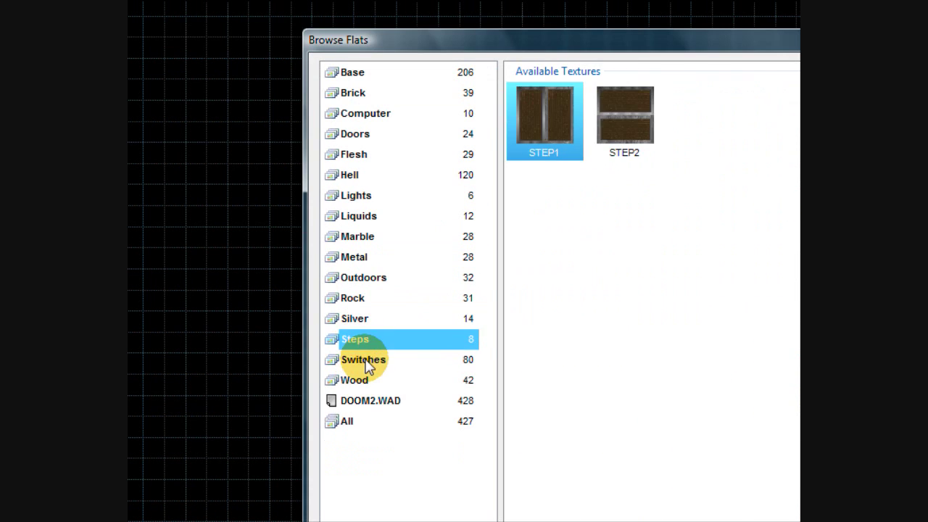
left_click(366, 359)
left_click(376, 339)
left_click(378, 319)
left_click(397, 215)
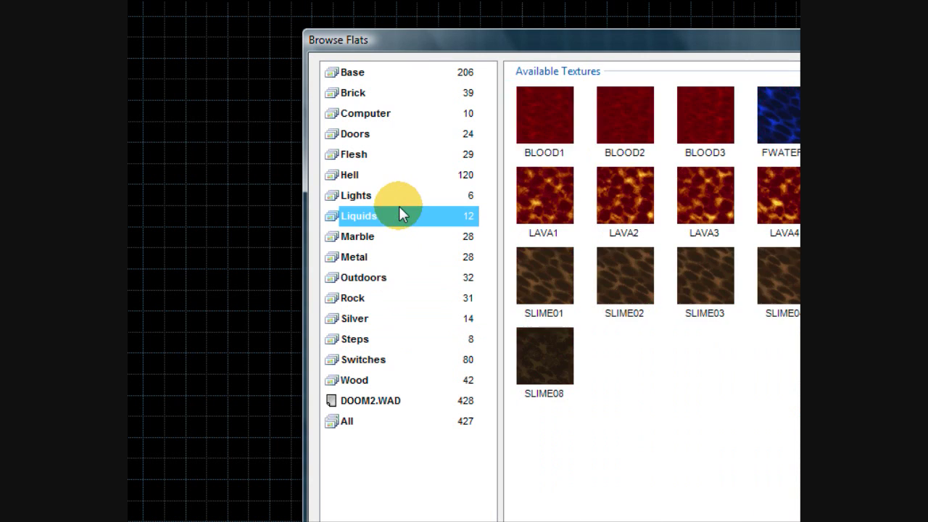
left_click(388, 175)
left_click(380, 136)
left_click(383, 154)
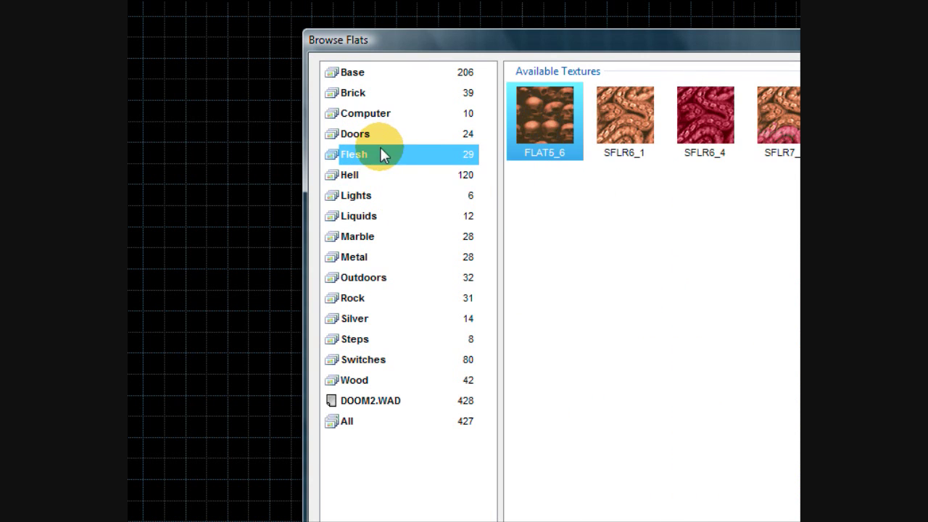
Step: Set the inner square sector's floor to the FLOOR5_4 flat from the Brick set and accept the sector properties
left_click(391, 94)
double_click(607, 183)
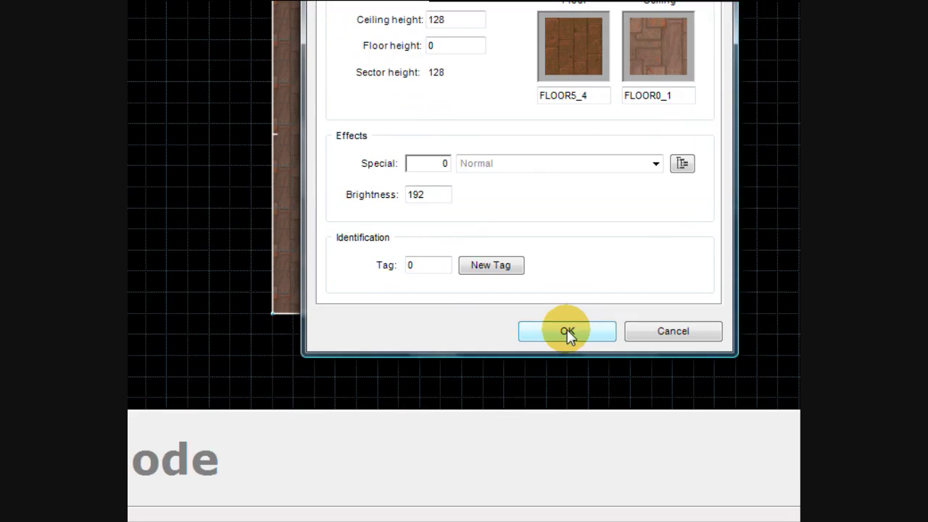
left_click(568, 332)
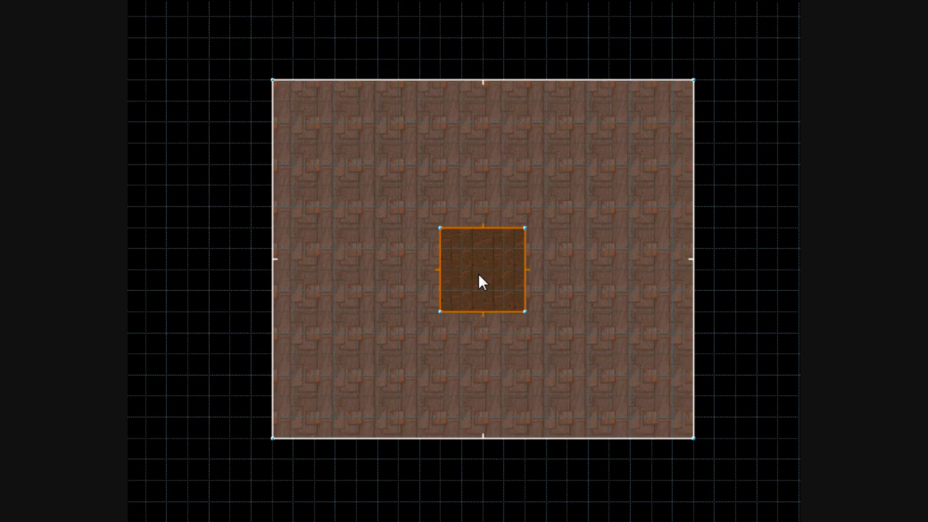
Step: Inspect the inner square's new floor, and select the outer room sector followed by the inner square sector
scroll(478, 272, "up", 4)
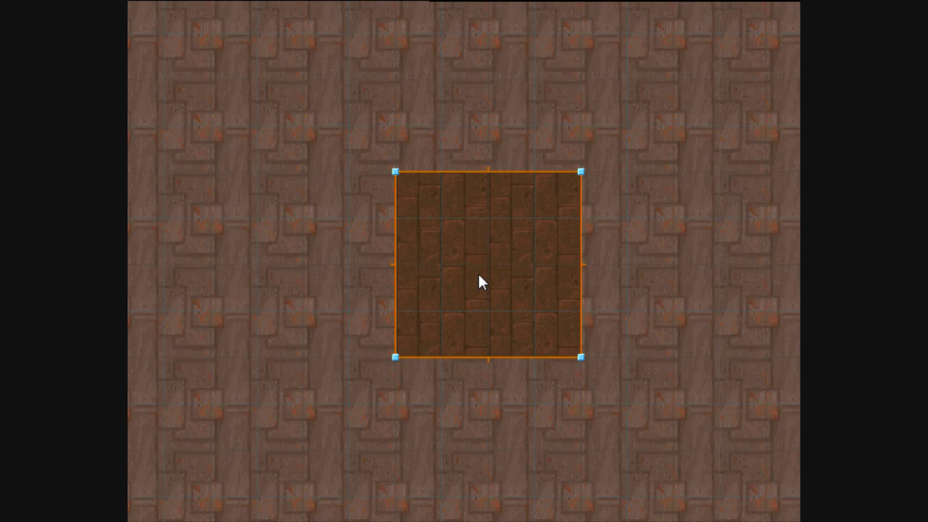
scroll(478, 272, "down", 4)
left_click(456, 204)
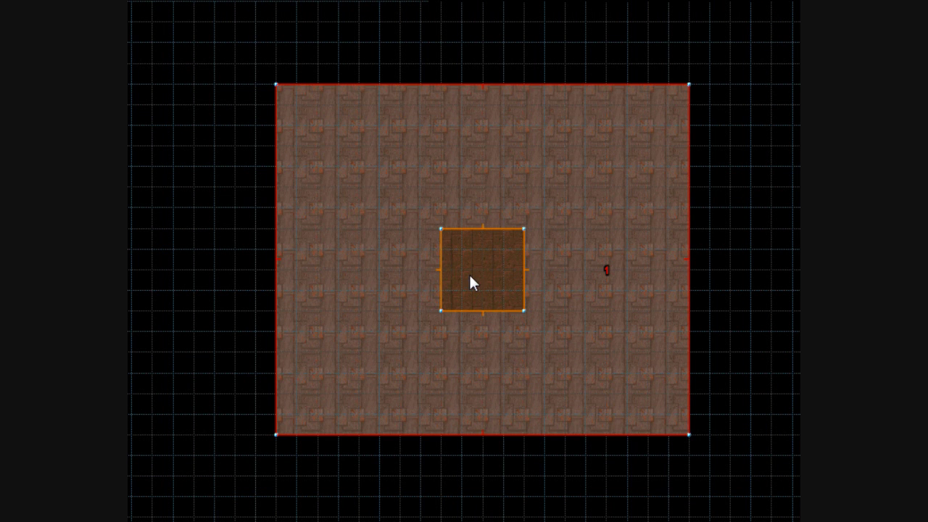
left_click(470, 277)
scroll(470, 279, "up", 2)
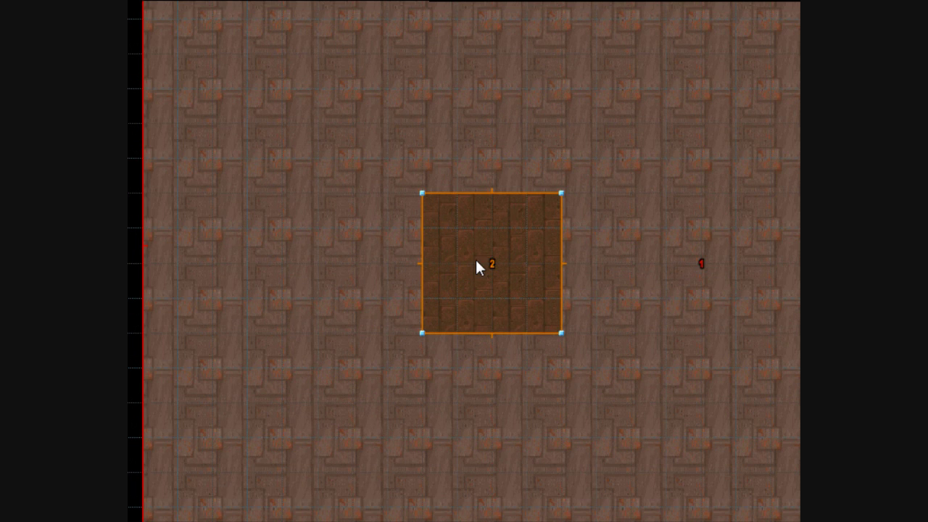
scroll(476, 257, "down", 3)
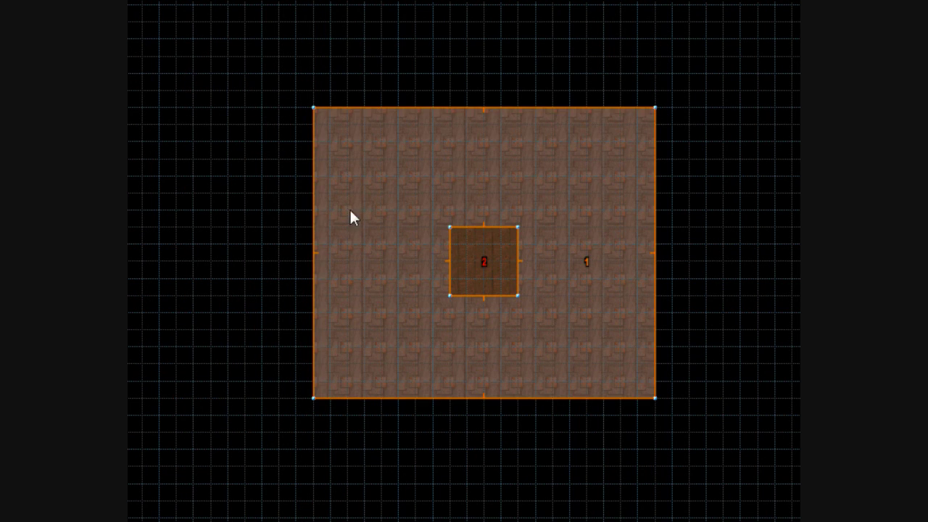
Step: Set the inner square sector's brightness to 50 and accept the sector properties
key("Left")
key("Up")
key("Right")
key("Right")
key("Right")
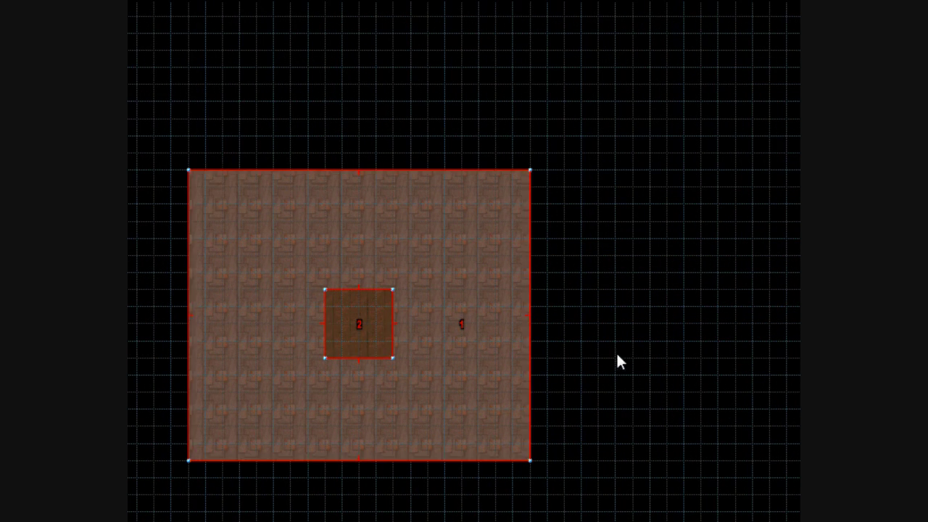
right_click(355, 328)
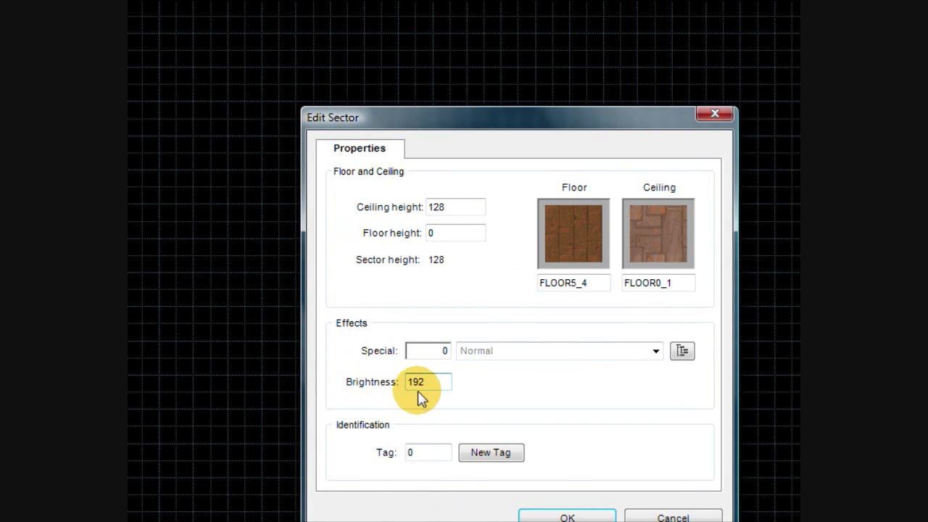
double_click(434, 381)
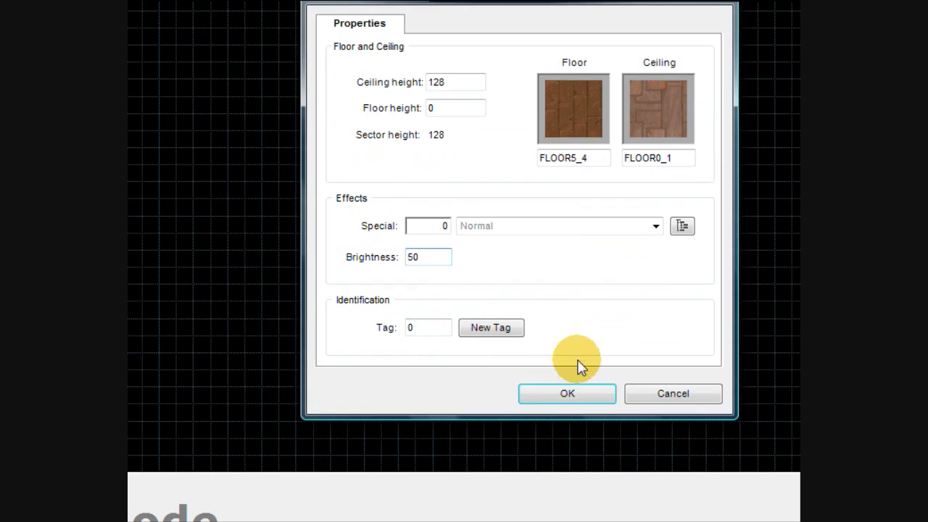
left_click(580, 517)
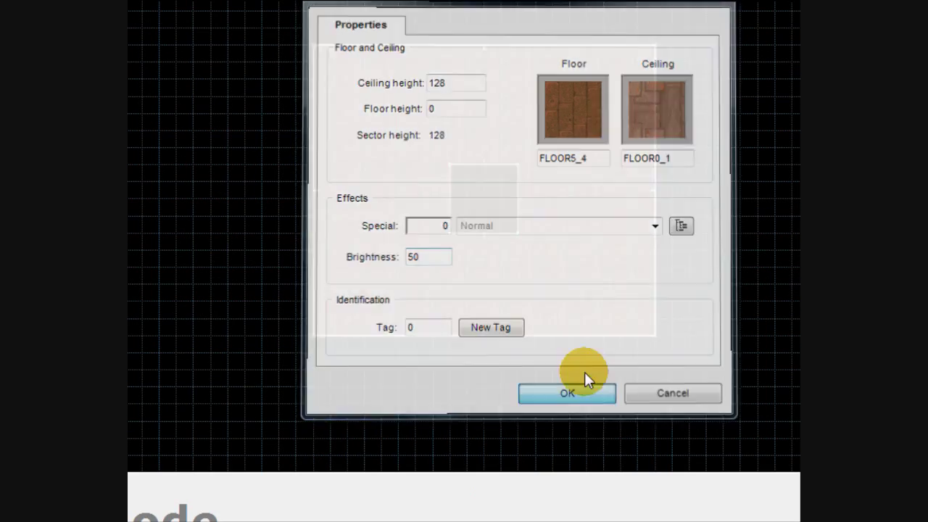
scroll(360, 301, "up", 1)
scroll(362, 185, "up", 2)
scroll(372, 224, "down", 4)
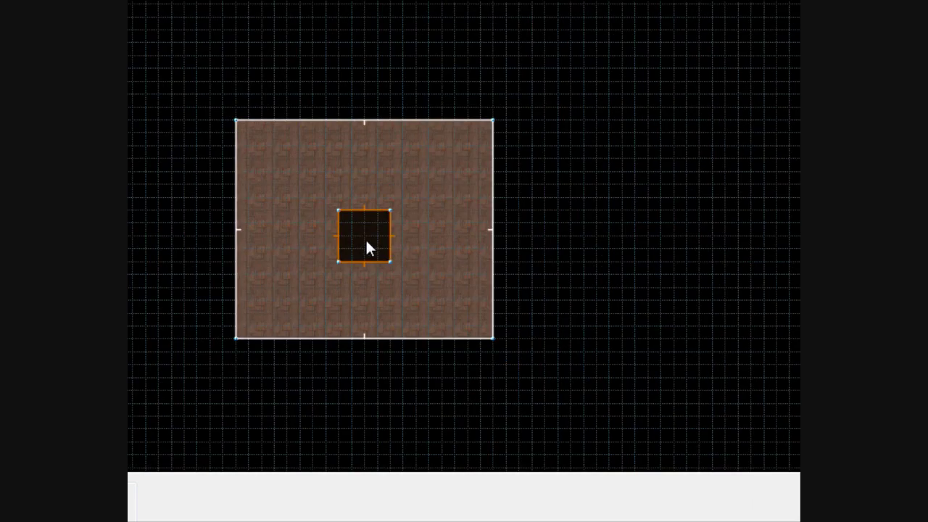
Step: Set the inner square sector's brightness to 100 and accept the sector properties
scroll(369, 249, "up", 2)
right_click(367, 244)
left_click(286, 257)
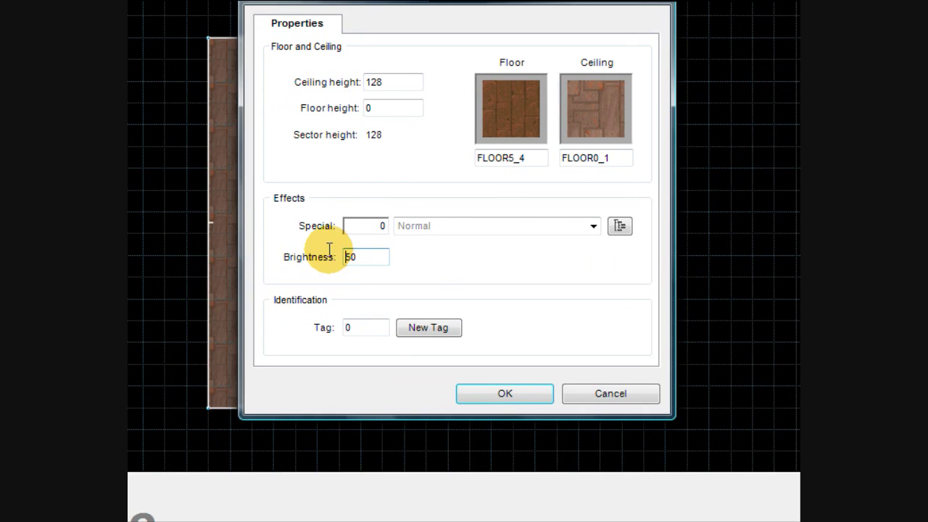
double_click(376, 257)
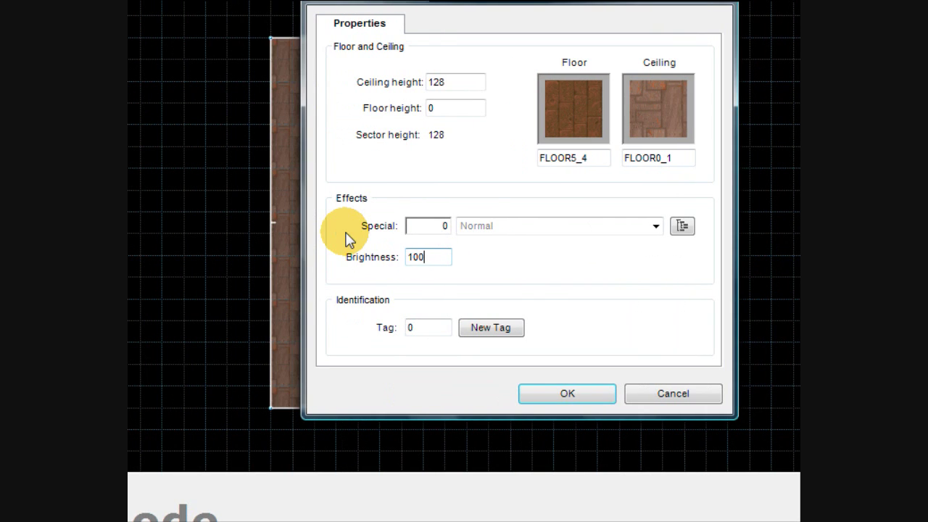
key("Return")
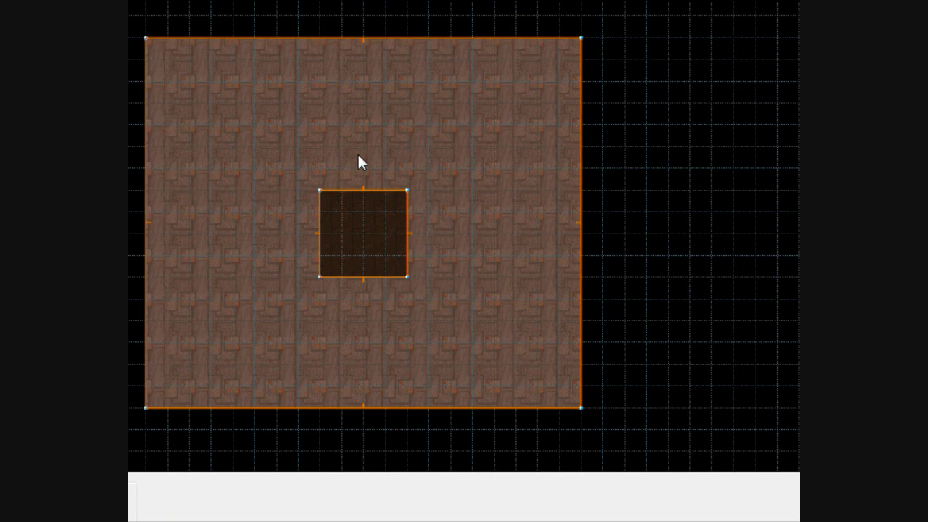
scroll(320, 154, "up", 2)
scroll(497, 276, "down", 3)
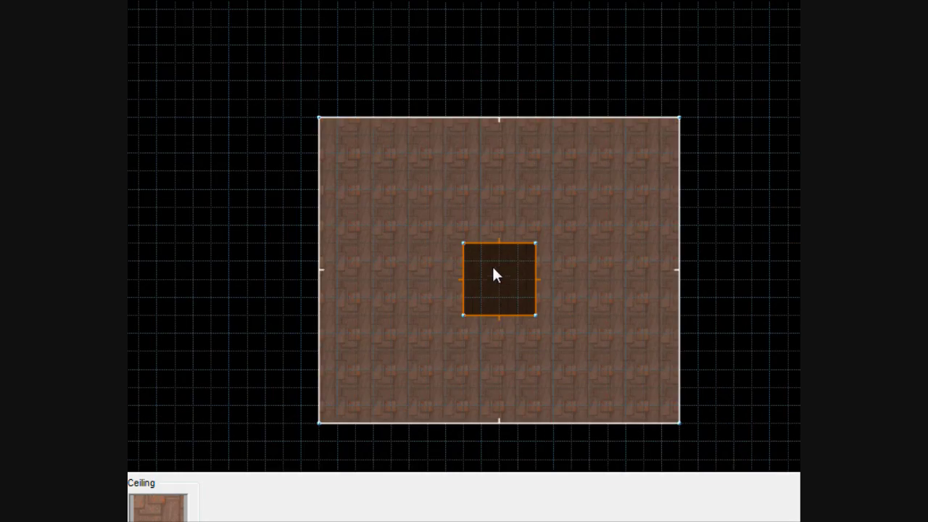
Step: Insert a Player 1 start near the middle of the outer room's lower wall, facing up at an angle of 90
scroll(654, 220, "down", 6)
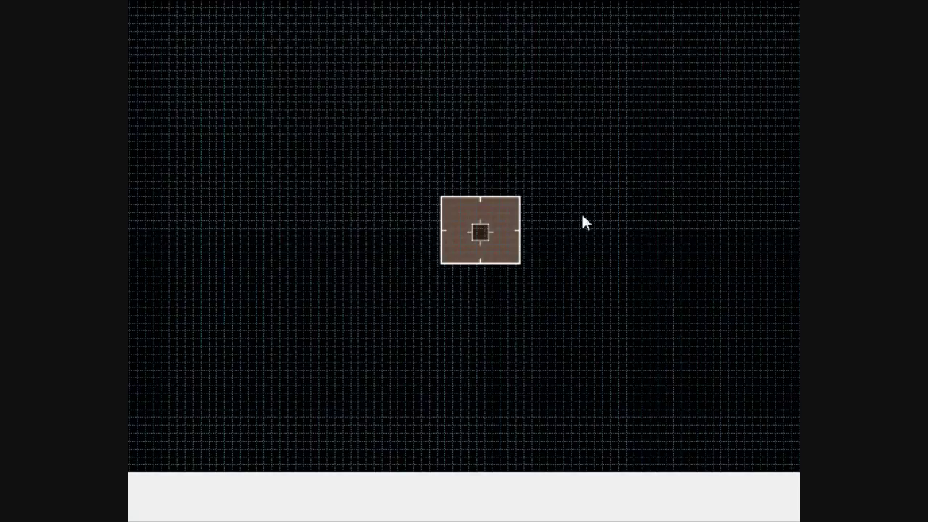
scroll(684, 220, "up", 4)
scroll(327, 285, "up", 4)
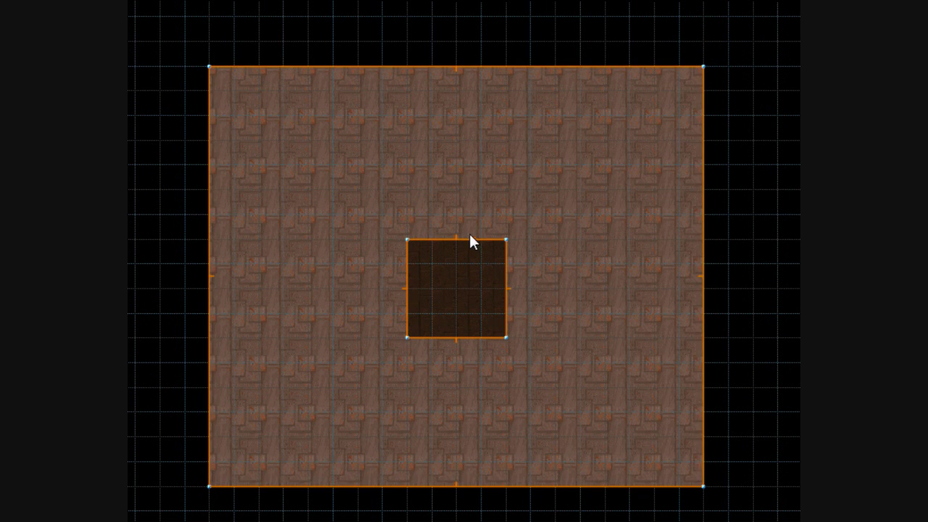
scroll(454, 420, "up", 1)
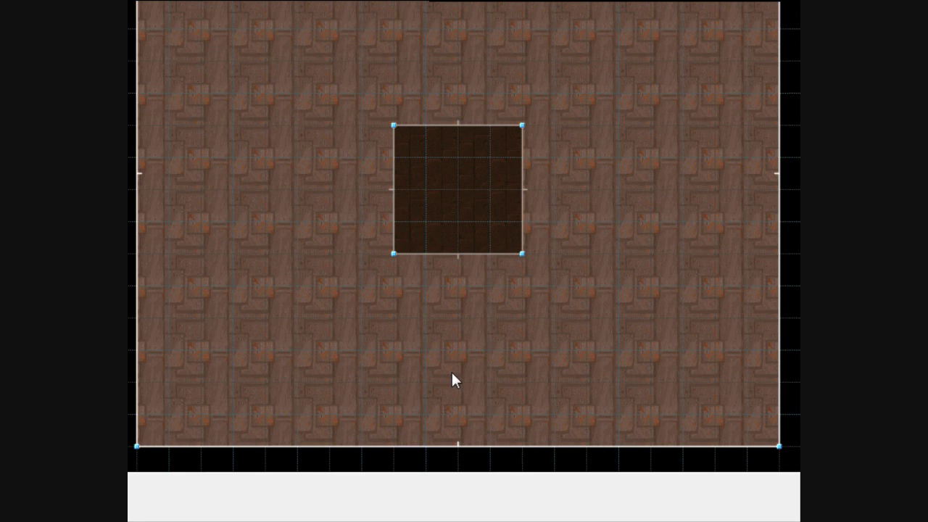
right_click_drag(453, 389, 454, 410)
right_click(452, 410)
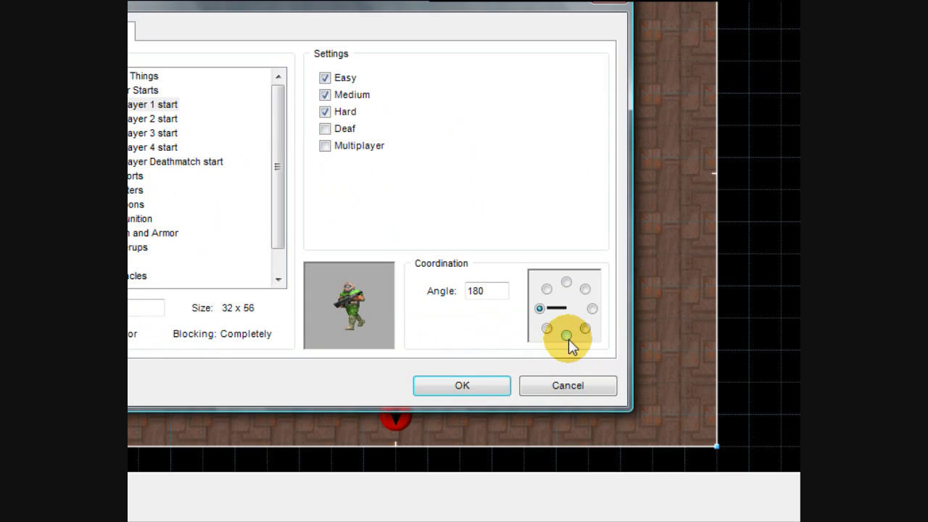
left_click(585, 288)
left_click(567, 282)
left_click(462, 385)
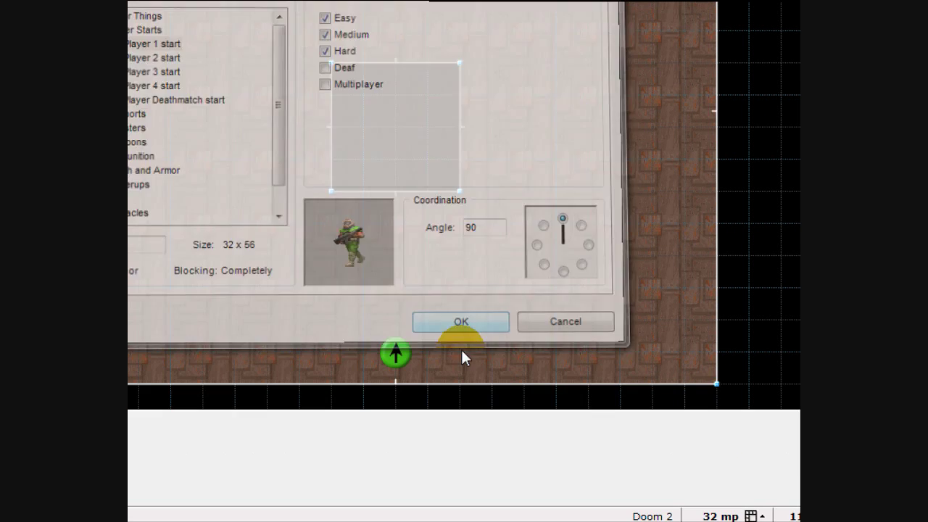
scroll(410, 375, "up", 5)
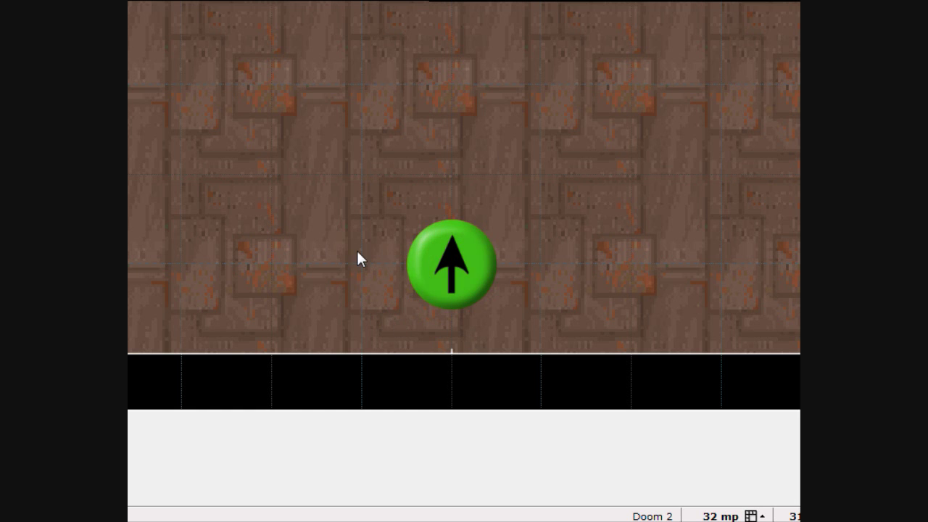
scroll(461, 262, "down", 5)
scroll(455, 274, "up", 5)
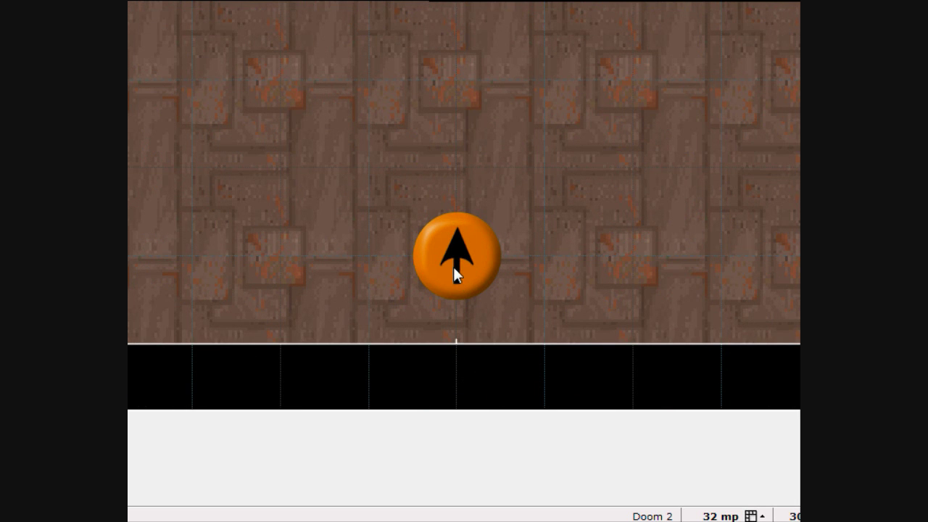
right_click_drag(454, 254, 444, 232)
scroll(445, 234, "down", 5)
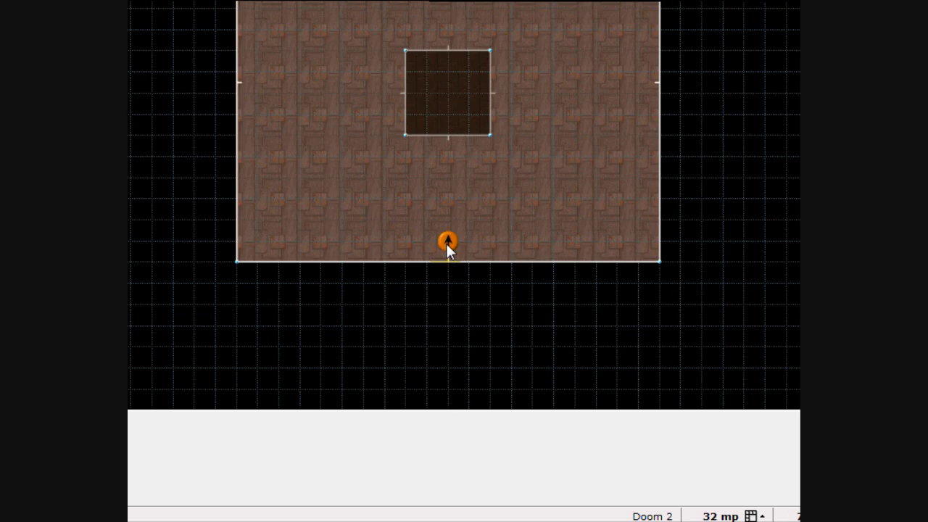
scroll(446, 244, "up", 3)
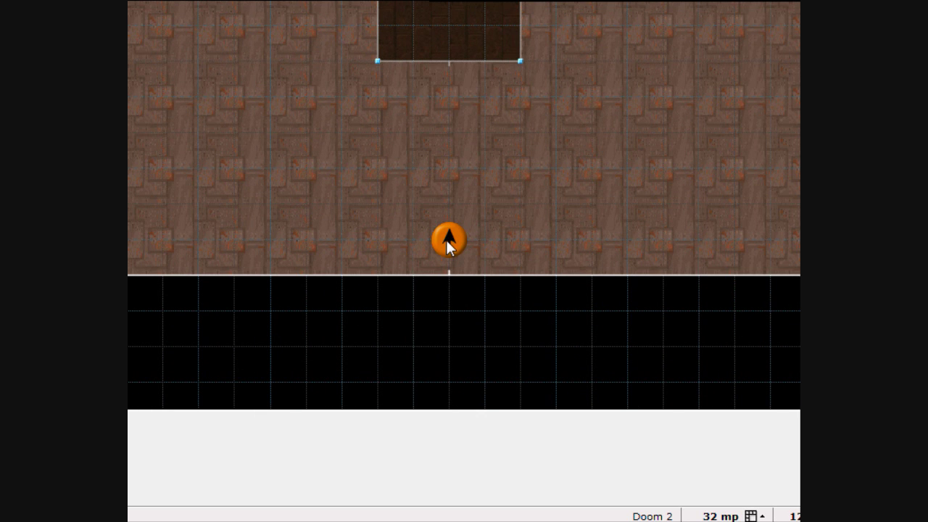
Step: Insert another thing between the player start and the inner square, and make it a Demon from the Monsters category
key("Insert")
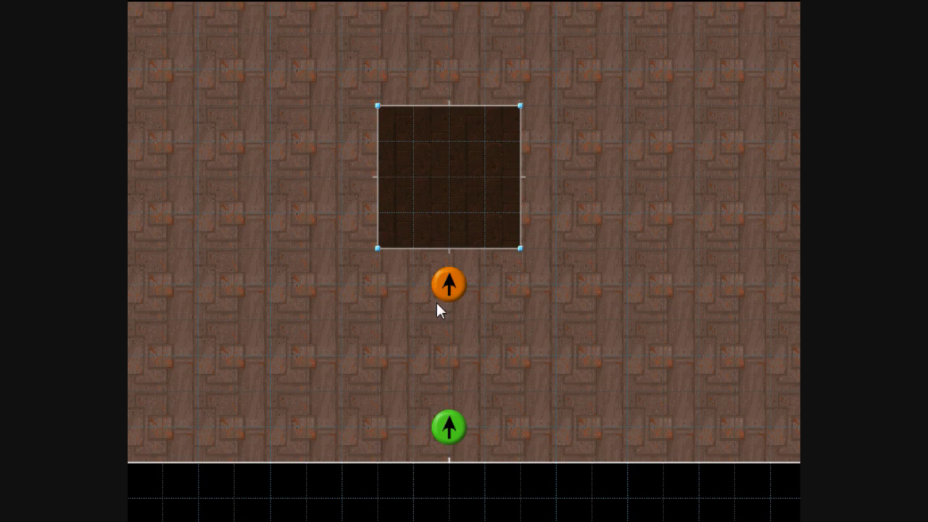
right_click(342, 285)
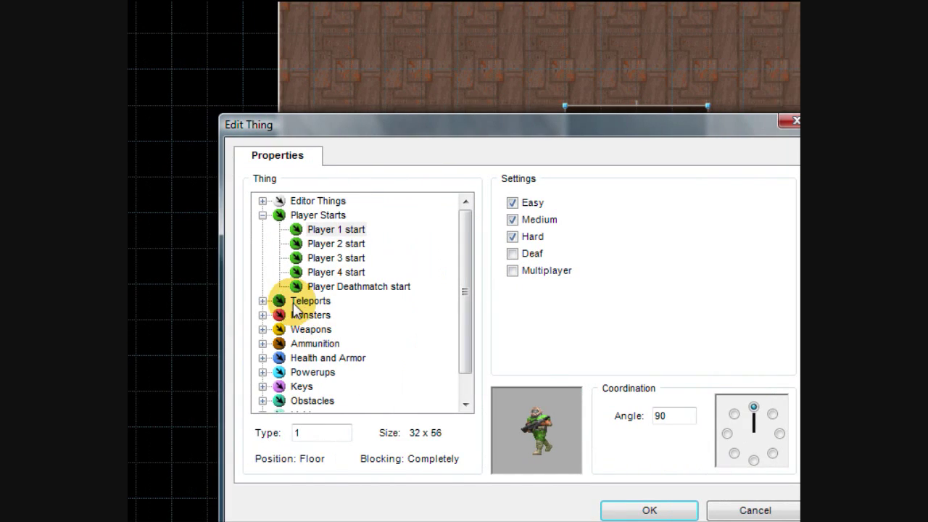
left_click(325, 314)
left_click(364, 315)
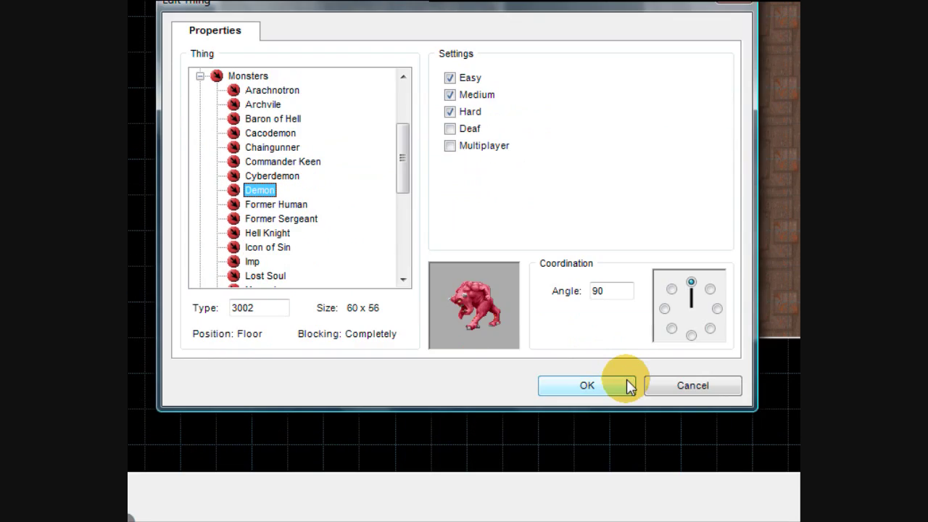
left_click(740, 510)
Step: Move the Demon just outside the inner square's left edge, beside its lower half
left_click_drag(437, 171, 604, 312)
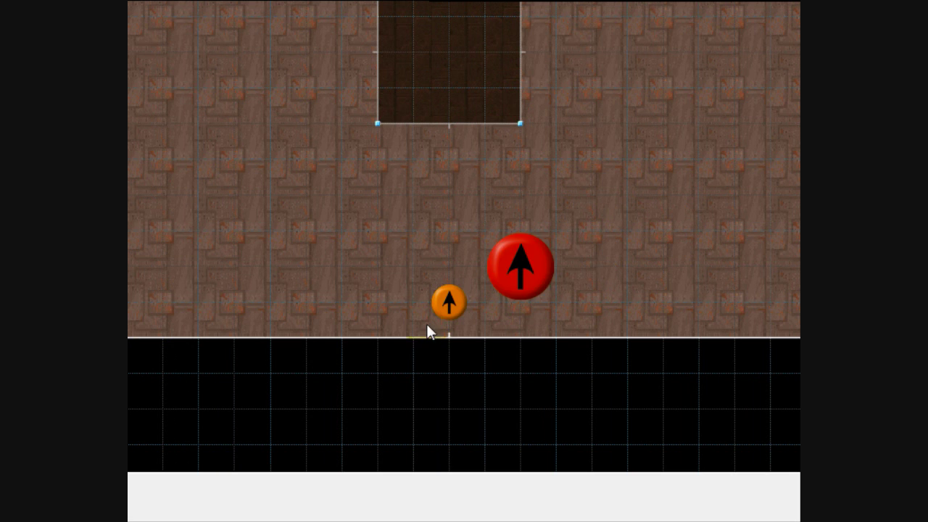
left_click_drag(520, 273, 348, 85)
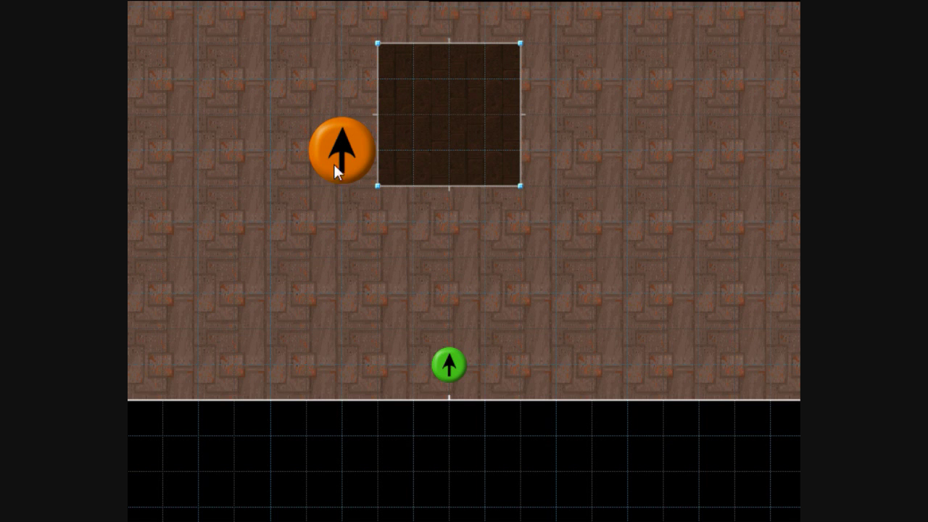
left_click_drag(356, 162, 365, 178)
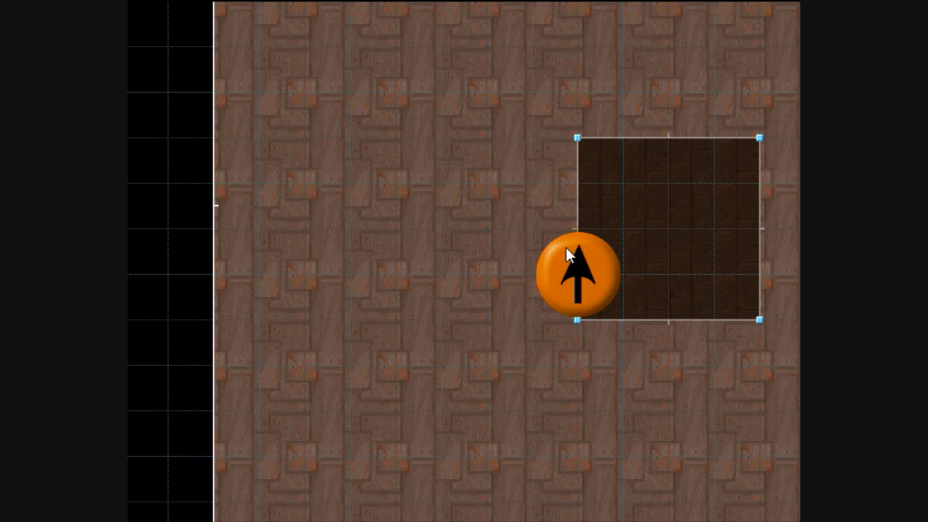
left_click_drag(576, 293, 521, 295)
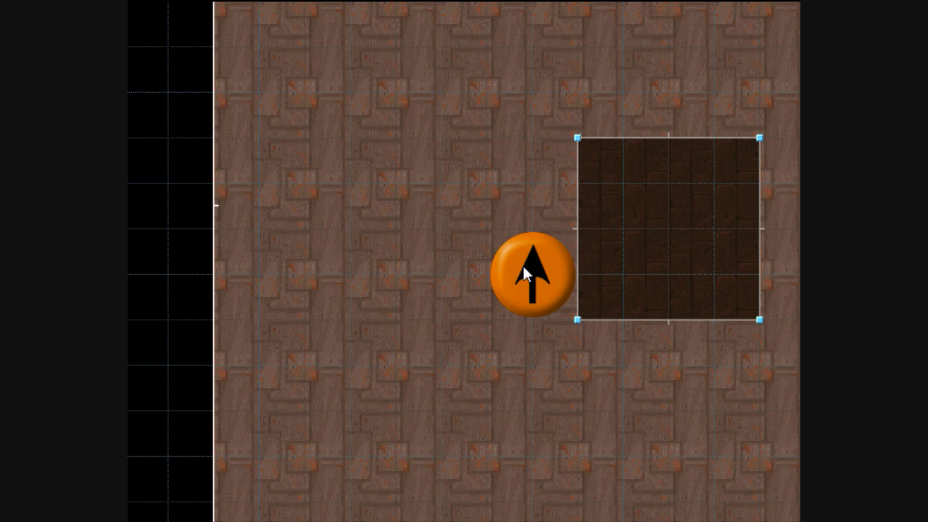
scroll(539, 321, "down", 4)
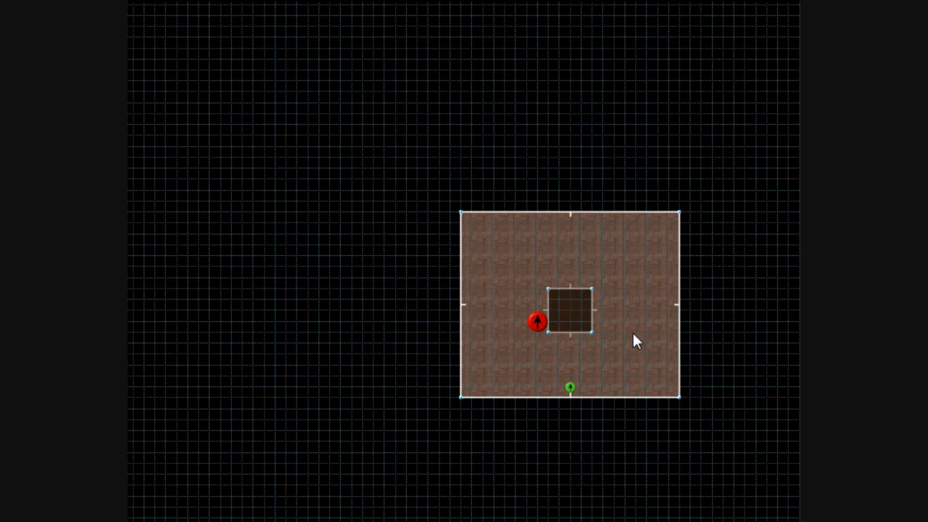
Step: Open the sidedef properties of the inner square's right linedef and bring up the textures available for its front side's middle texture
scroll(675, 333, "up", 3)
key("Down")
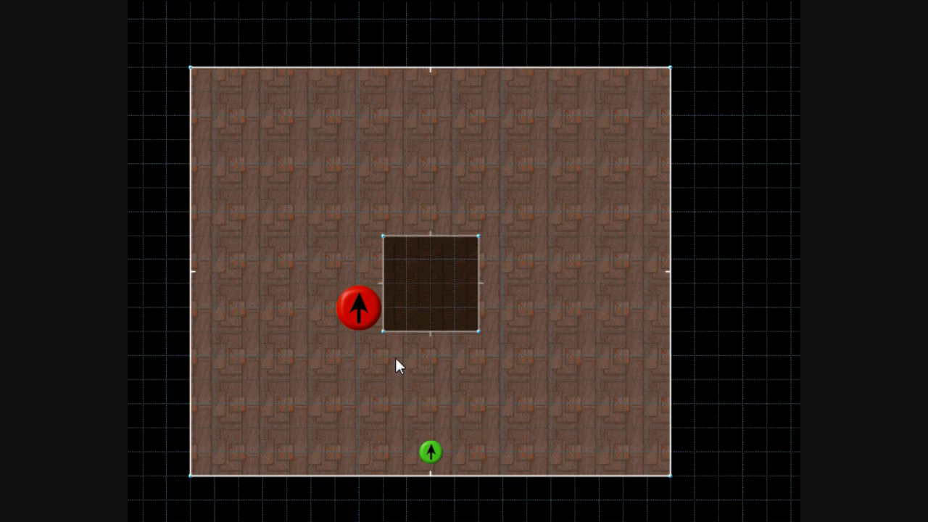
key("l")
right_click(483, 206)
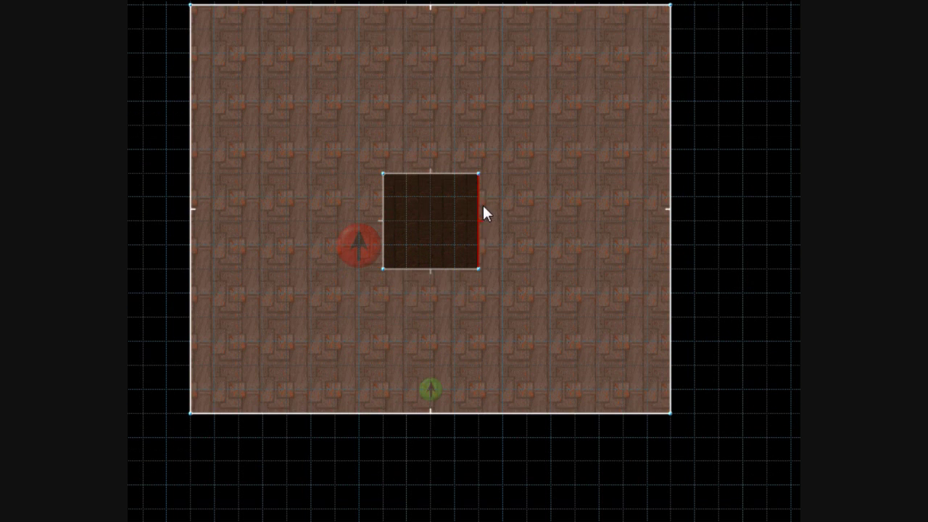
left_click(237, 160)
left_click(430, 250)
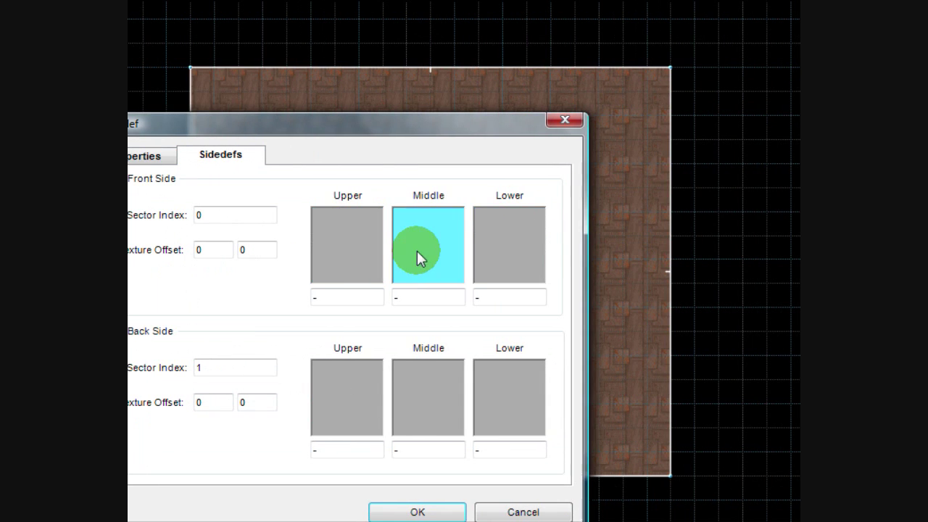
left_click(541, 254)
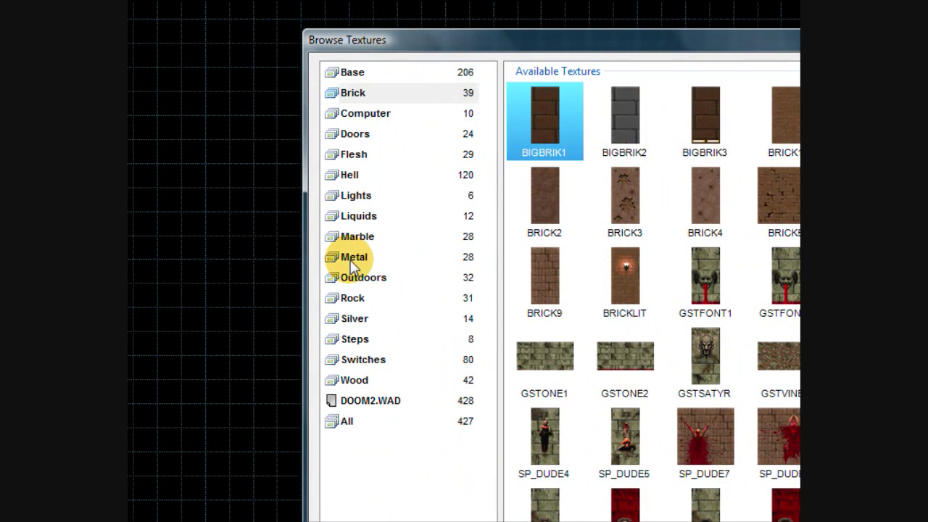
Step: Browse the wall textures in the Outdoors, Wood, Switches, Steps and Silver sets, and look through the All set
left_click(354, 277)
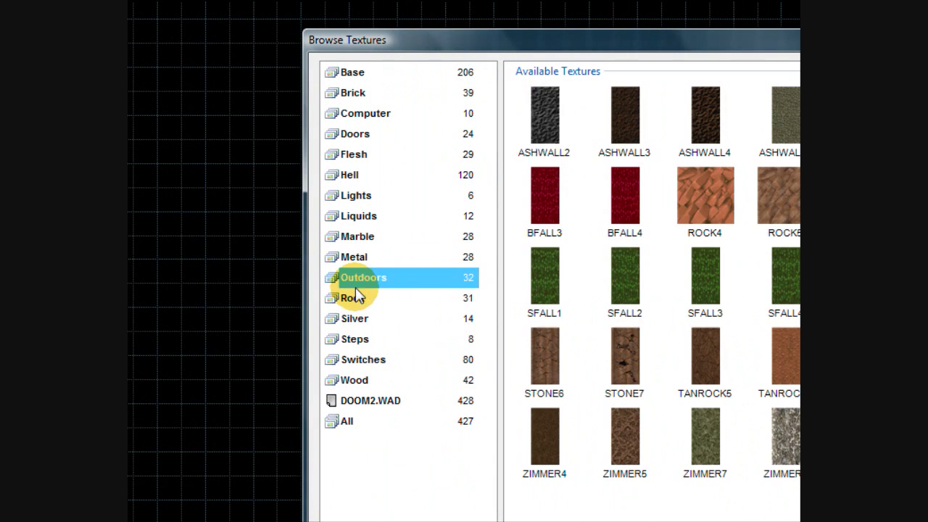
left_click(354, 379)
left_click(365, 360)
left_click(370, 341)
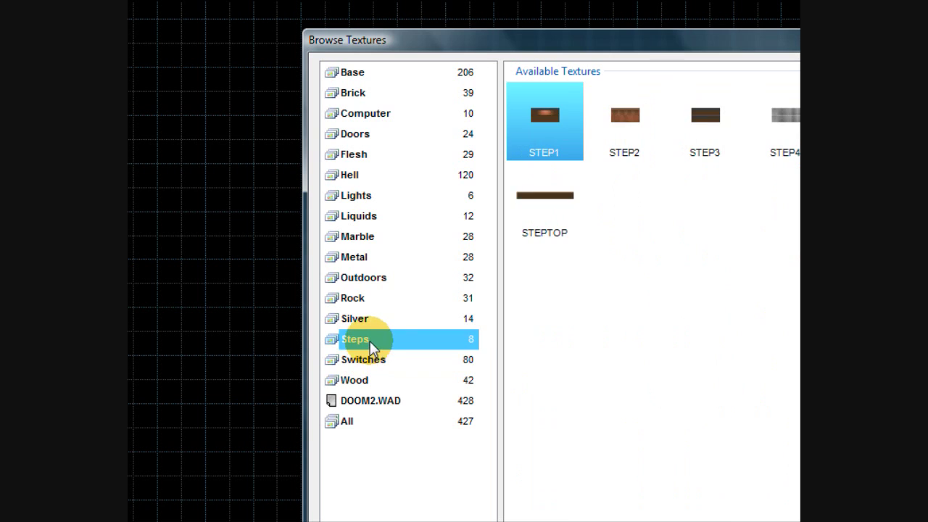
left_click(356, 318)
left_click(359, 279)
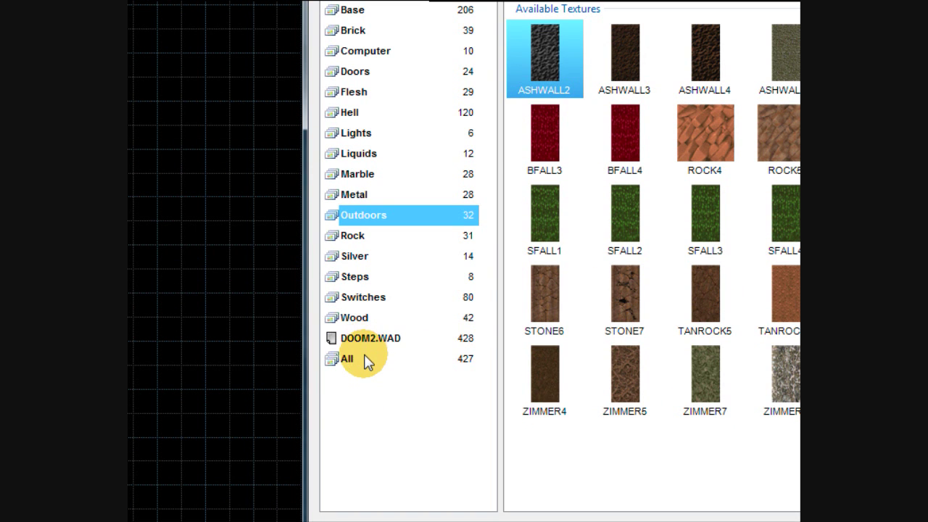
left_click(368, 340)
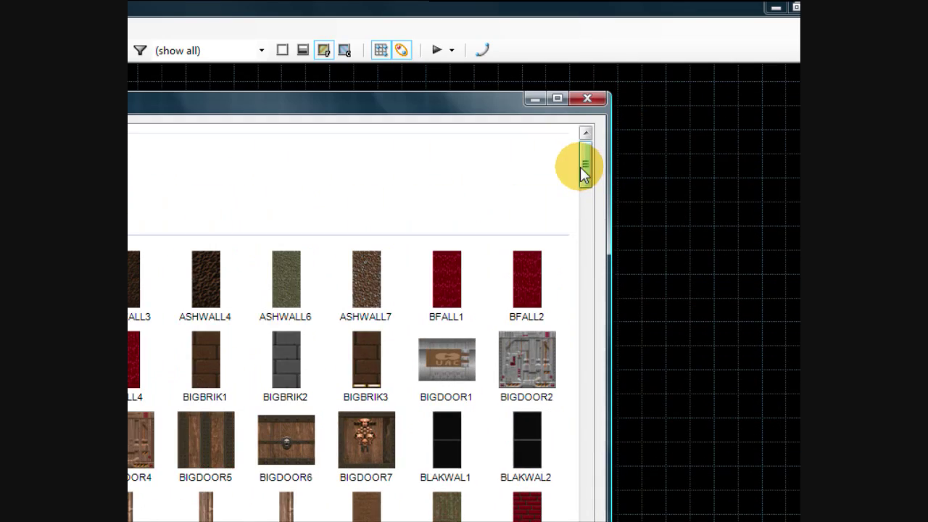
left_click_drag(585, 170, 581, 296)
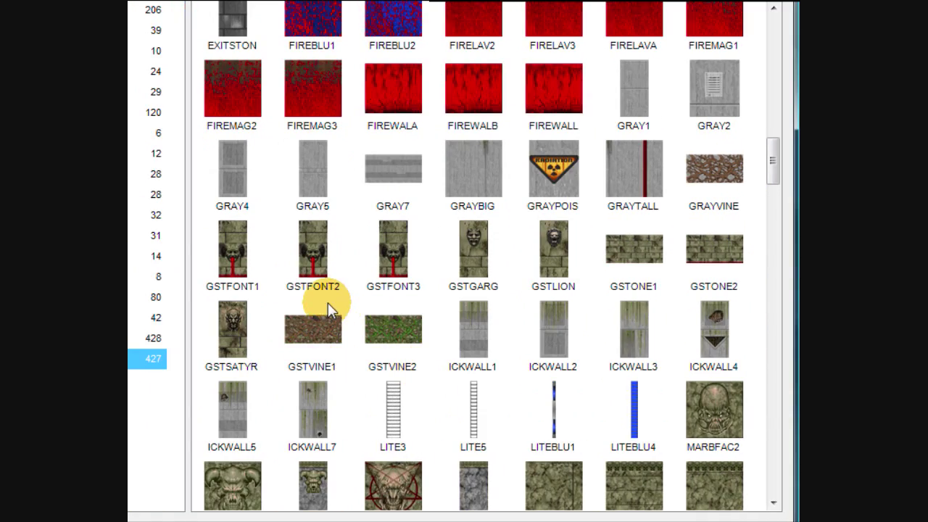
Step: Look through the Metal and Marble wall textures, including the marble switches, and leave the linedef properties without applying a texture
left_click(362, 209)
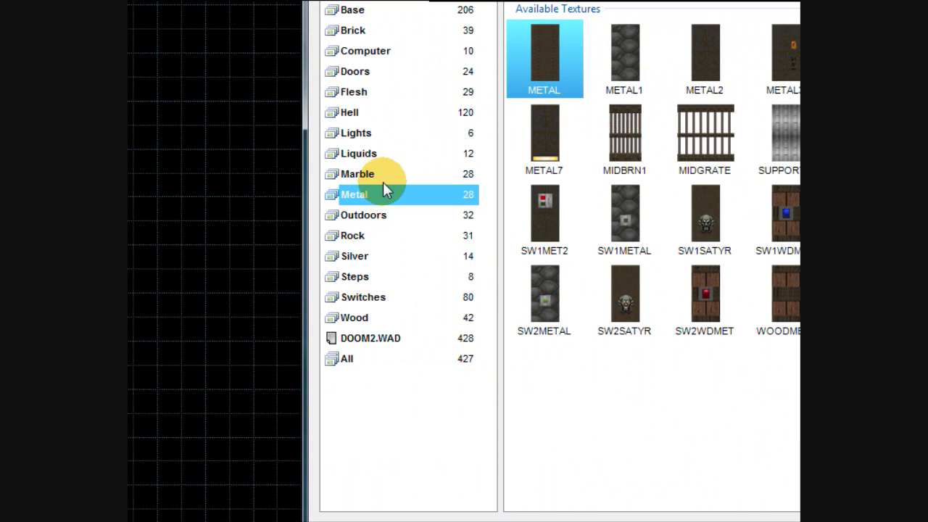
left_click(388, 174)
left_click(395, 154)
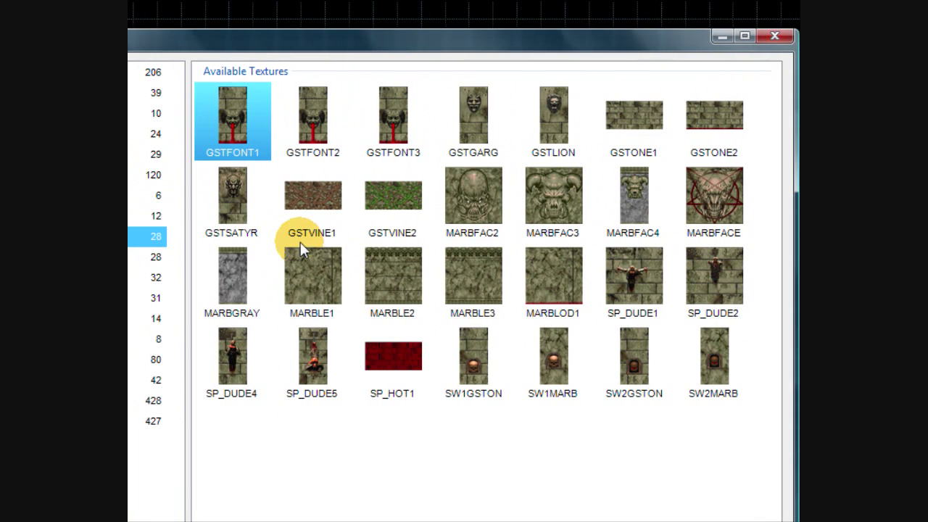
left_click(250, 275)
left_click(174, 287)
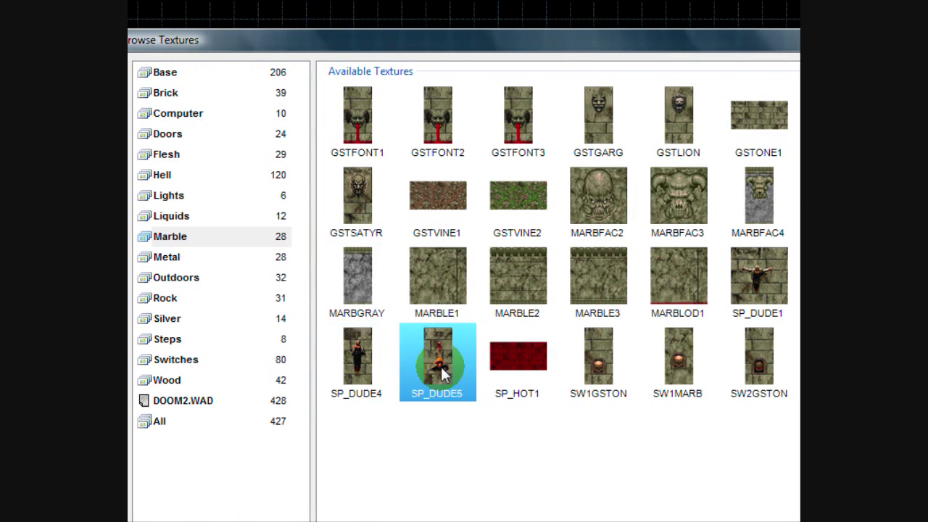
left_click(678, 356)
left_click(713, 356)
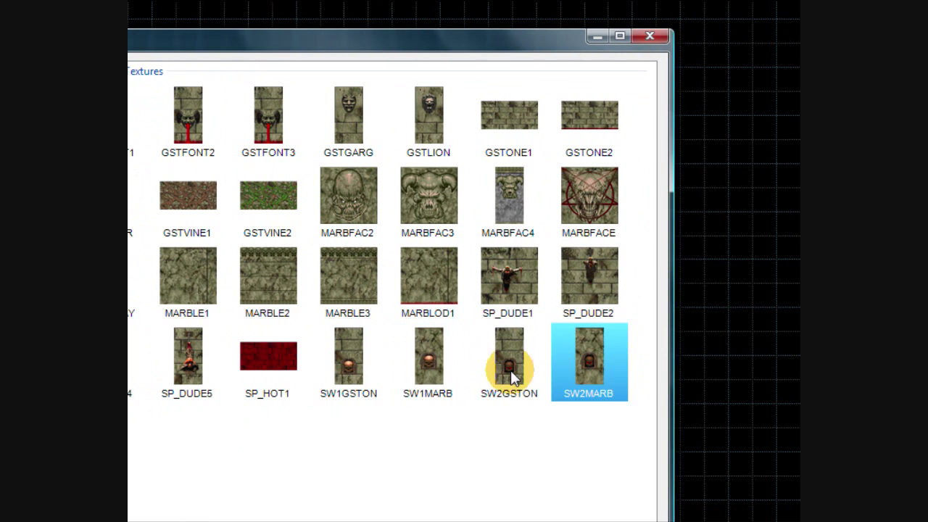
left_click(759, 355)
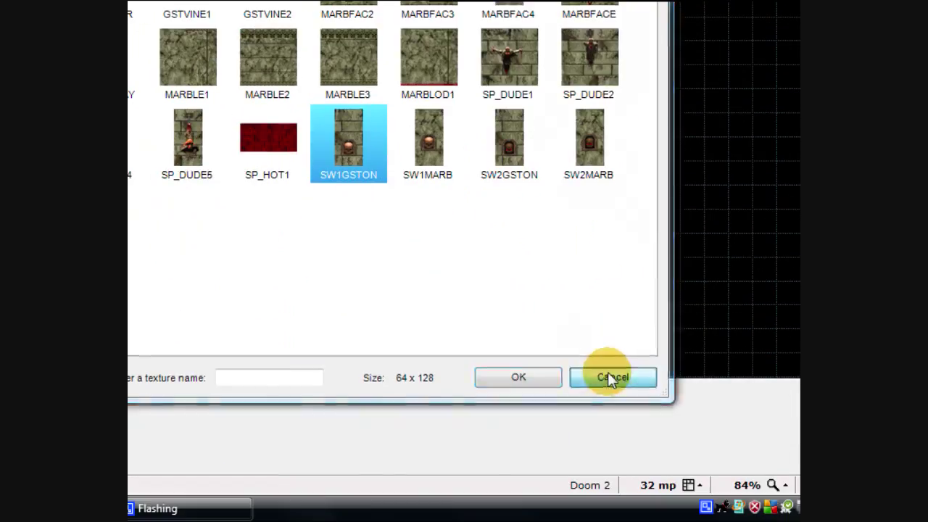
left_click(605, 375)
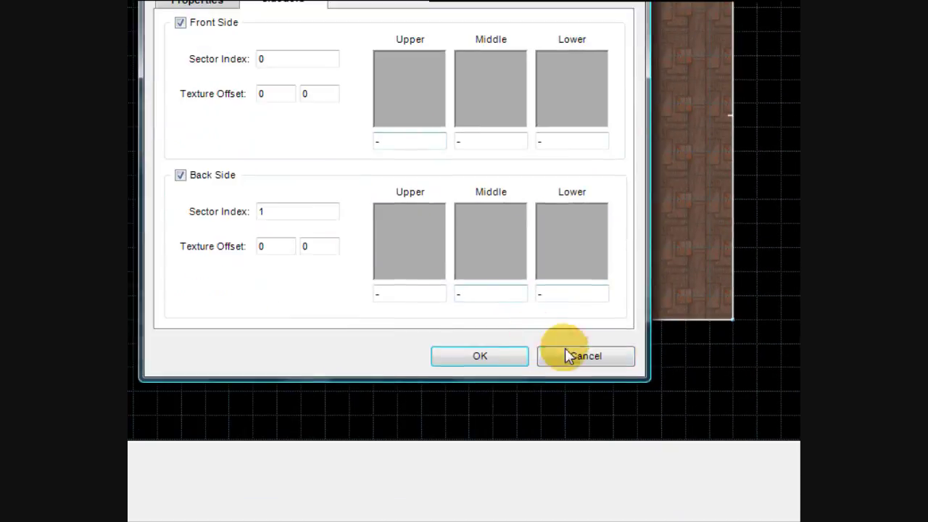
left_click(568, 355)
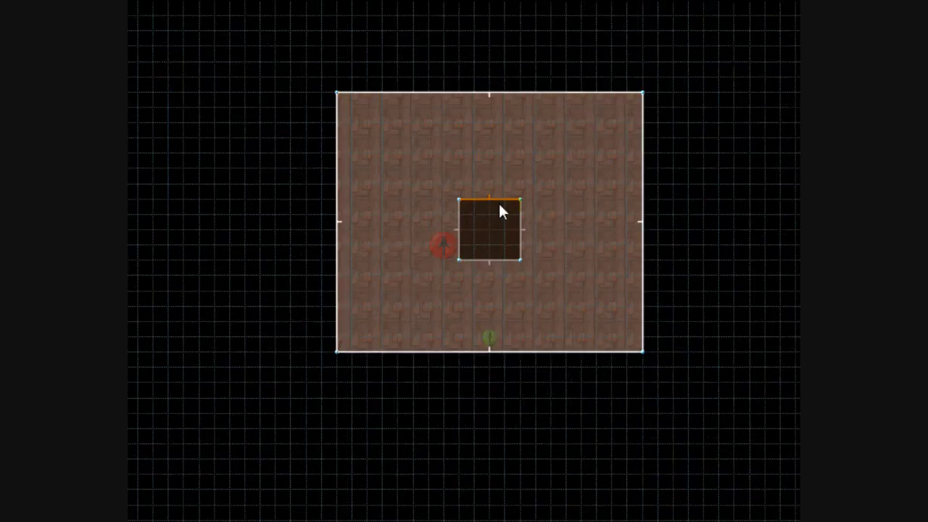
scroll(507, 218, "up", 2)
scroll(500, 210, "down", 5)
scroll(497, 153, "up", 3)
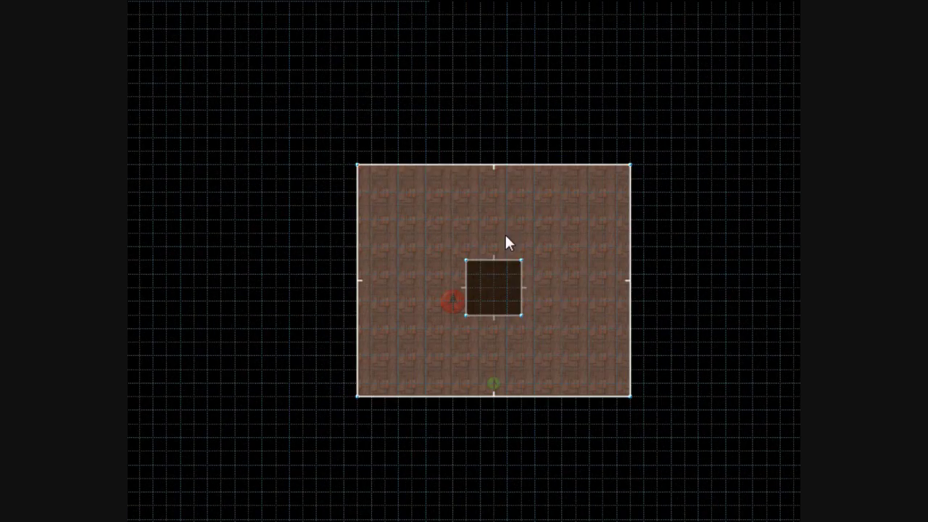
scroll(515, 299, "up", 1)
scroll(498, 354, "down", 2)
scroll(497, 345, "up", 2)
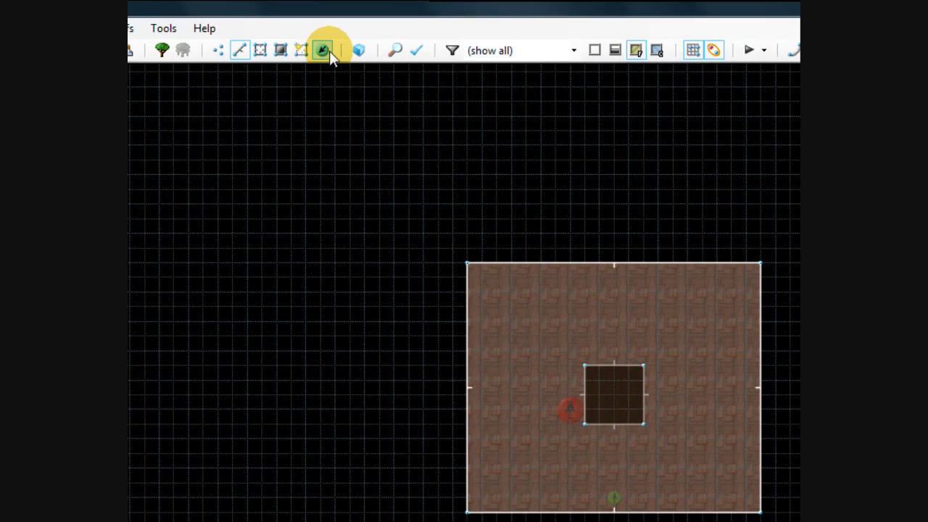
key("v")
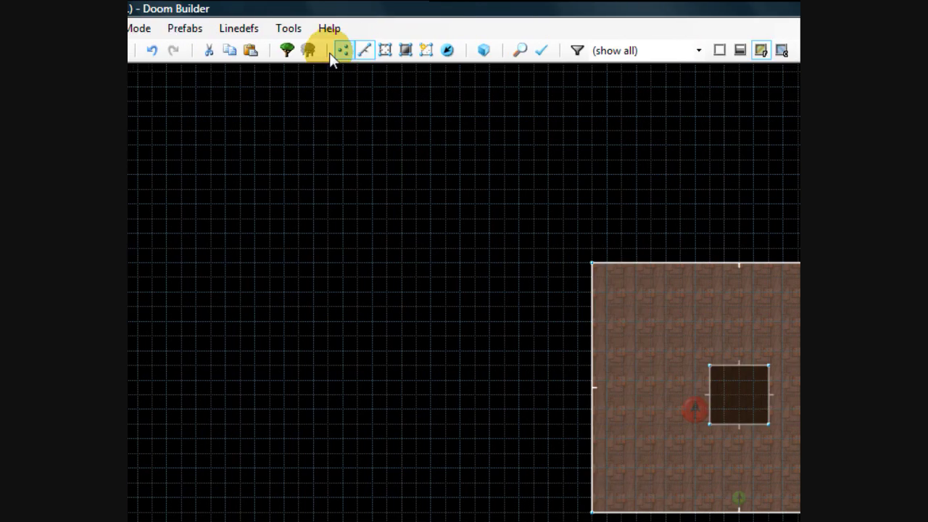
key("l")
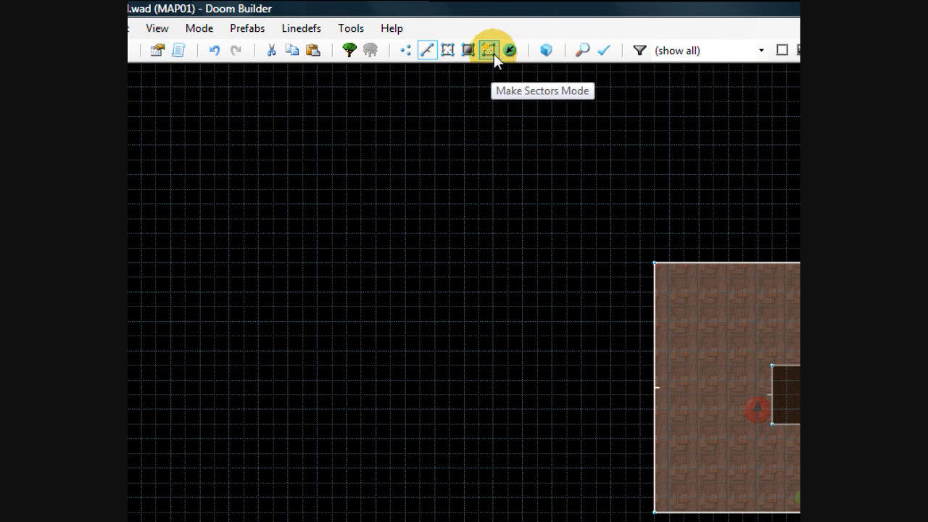
Step: Enter the 3D Visual Mode and aim at the inner square's floor
left_click(550, 55)
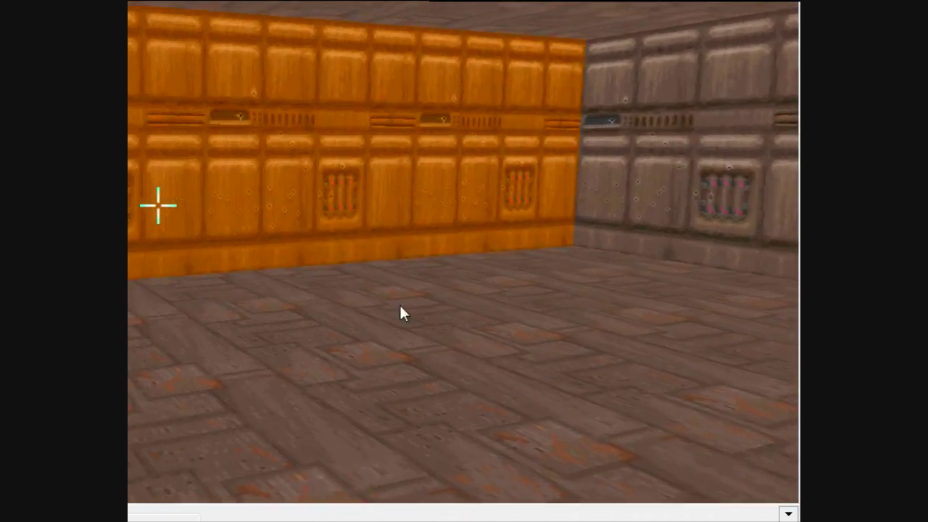
key("d")
key("e")
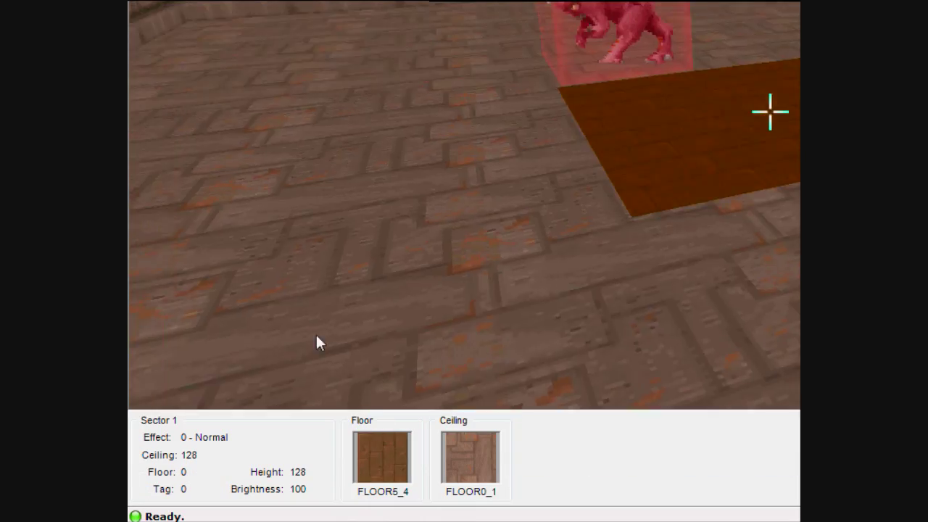
Step: Try raising the inner square's floor above 16, lower it to -8, and bring it back to 0
scroll(129, 334, "up", 2)
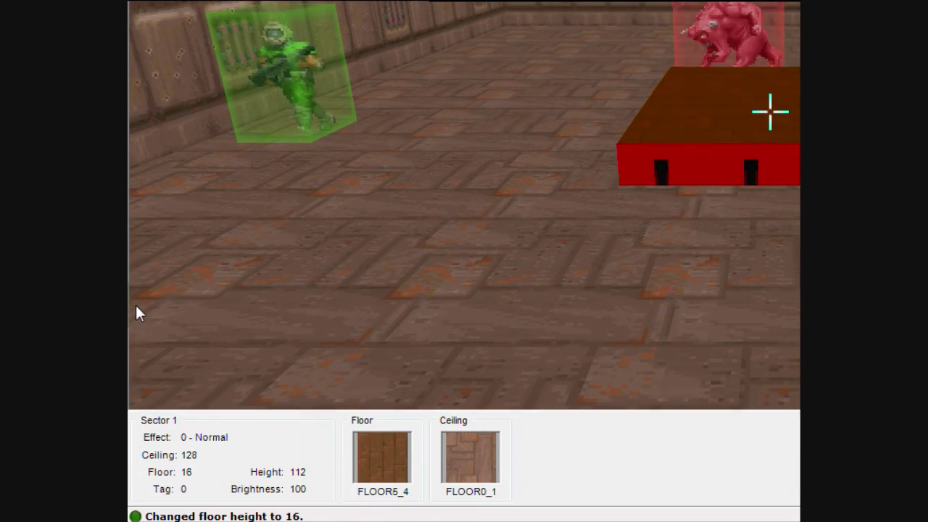
scroll(135, 312, "up", 3)
scroll(131, 290, "down", 6)
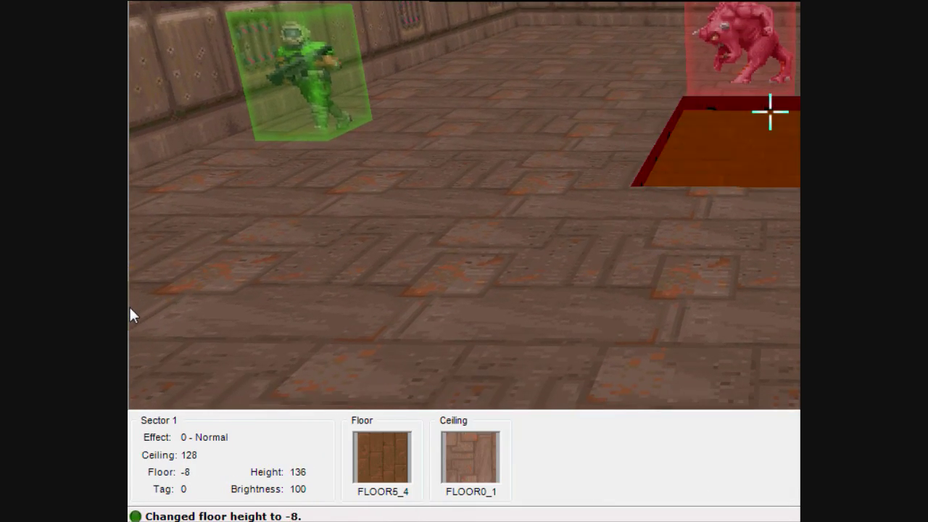
scroll(129, 305, "up", 1)
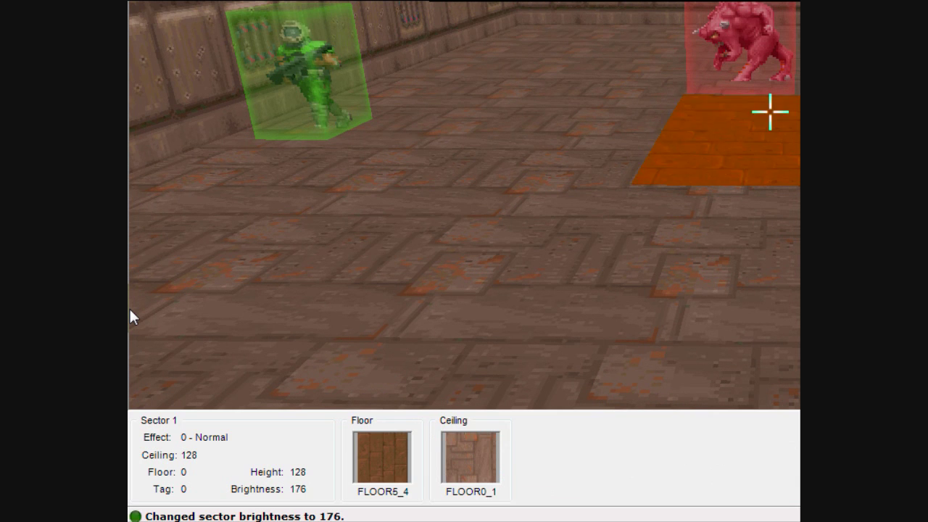
Step: Vary the inner square's sector brightness, raising it up to 255 and finishing at 96
scroll(130, 327, "up", 2, "ctrl")
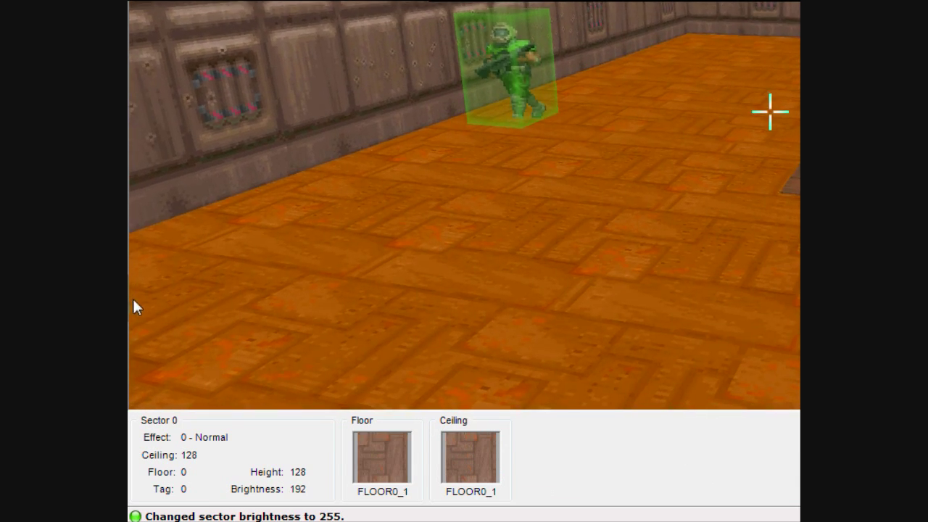
scroll(529, 278, "down", 14, "shift")
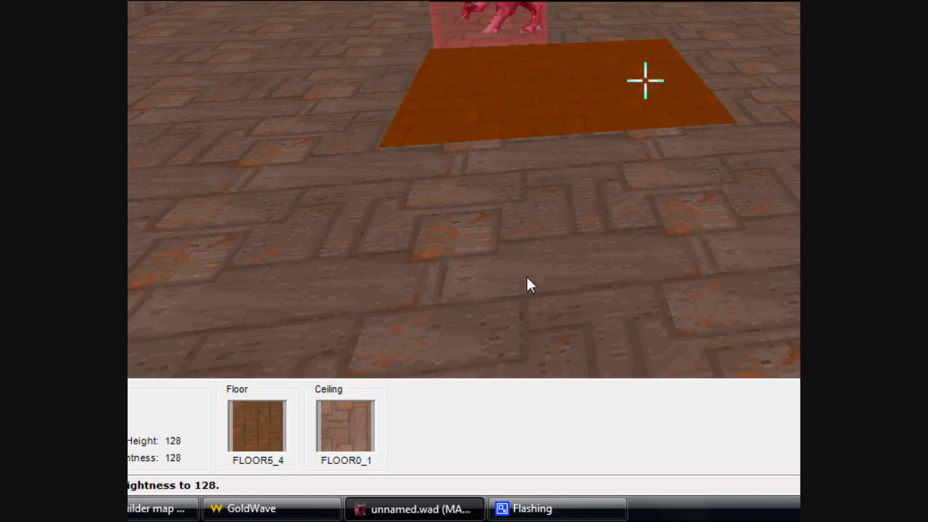
scroll(427, 320, "up", 4, "ctrl")
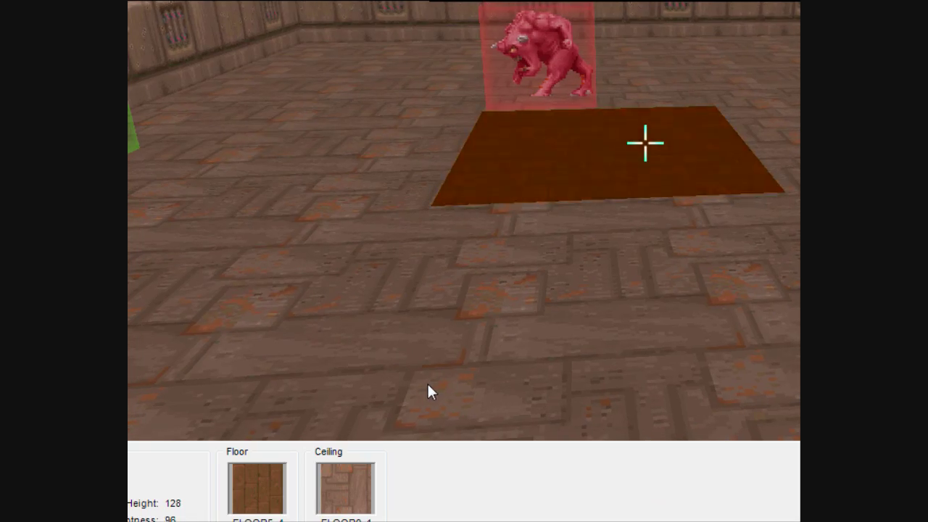
Step: Select the room's four outer walls in the 3D view and set their front middle texture to BIGBRIK1
key("f")
key("e")
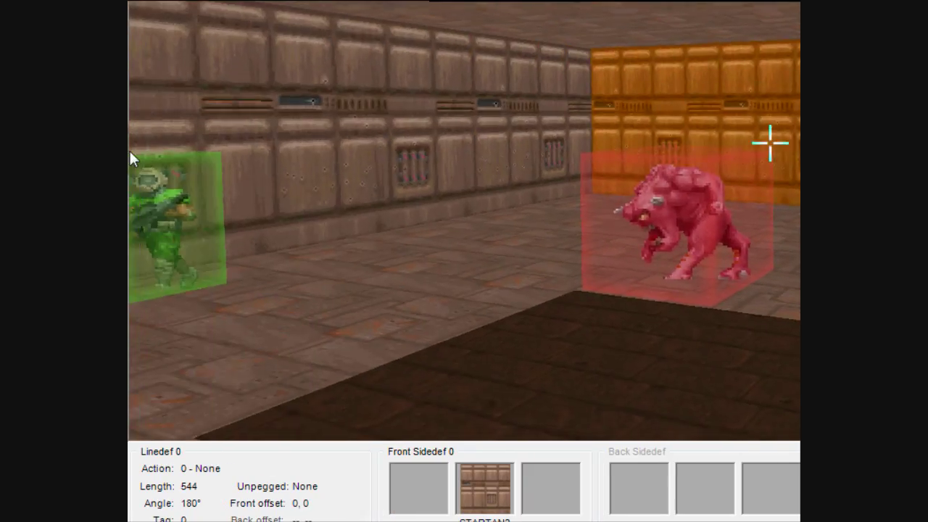
key("d")
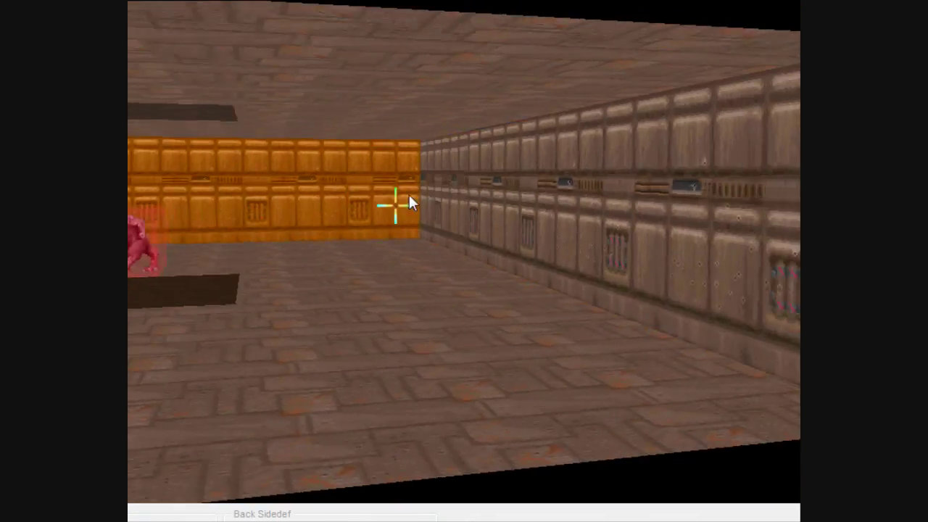
key("e")
key("d")
key("e")
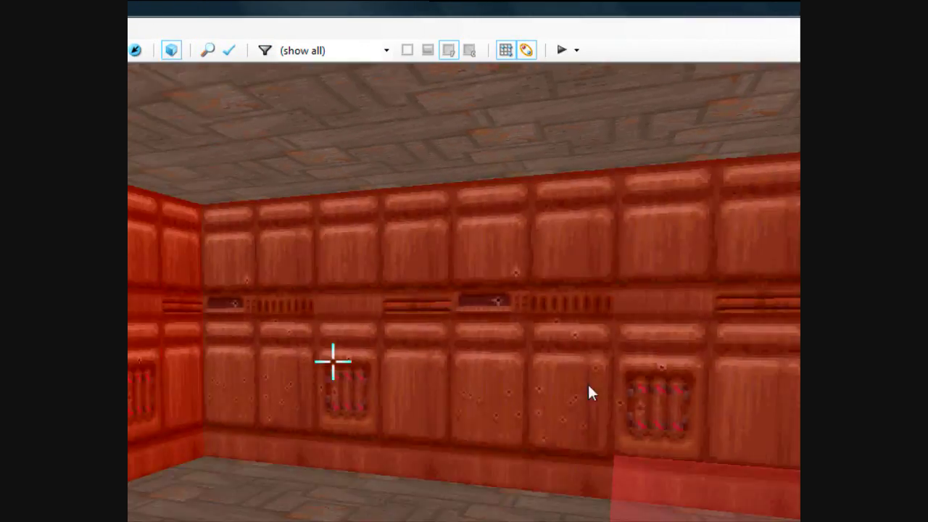
key("d")
key("e")
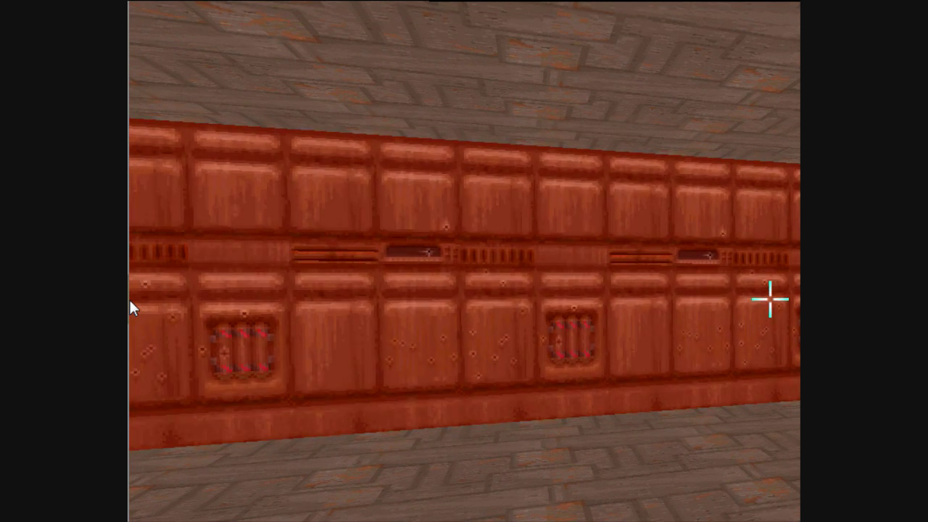
right_click(770, 298)
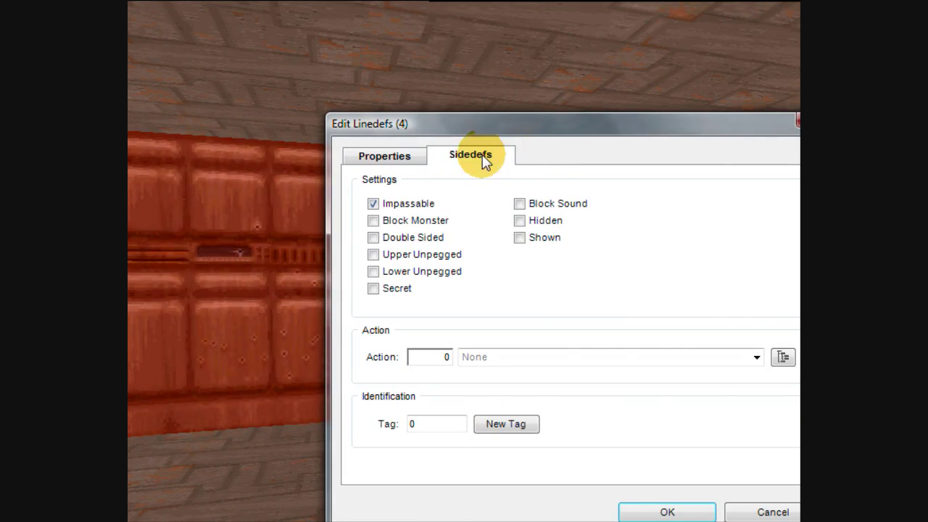
left_click(484, 159)
left_click(553, 248)
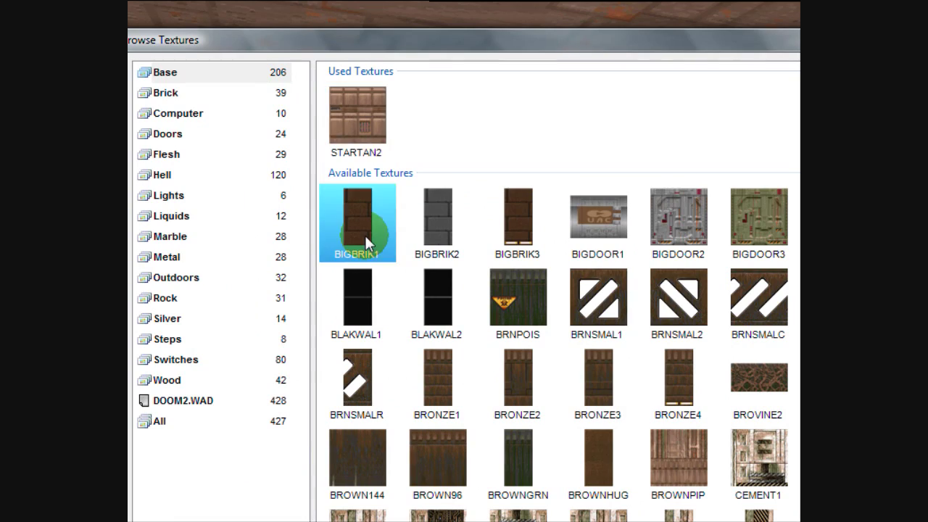
double_click(365, 233)
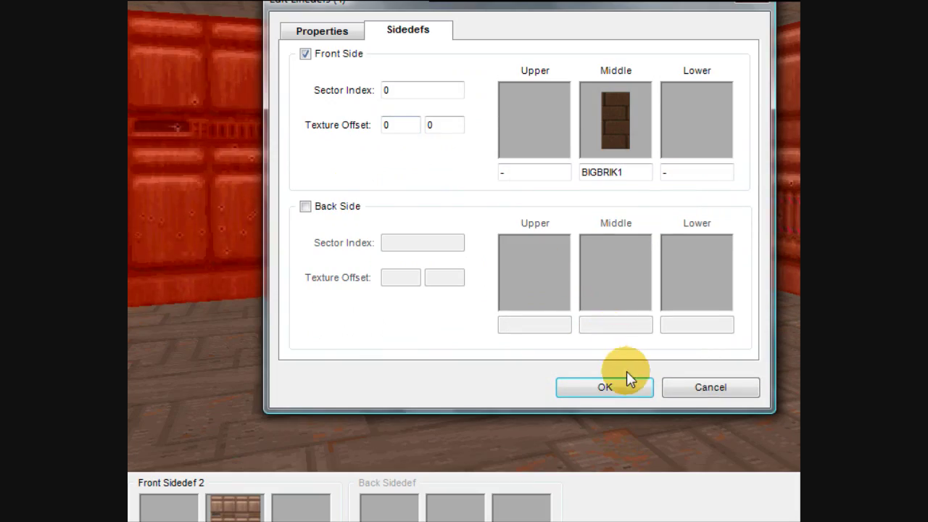
left_click(620, 386)
Step: Move around the room in the 3D view to examine the brick texture on the outer walls
key("d")
key("s")
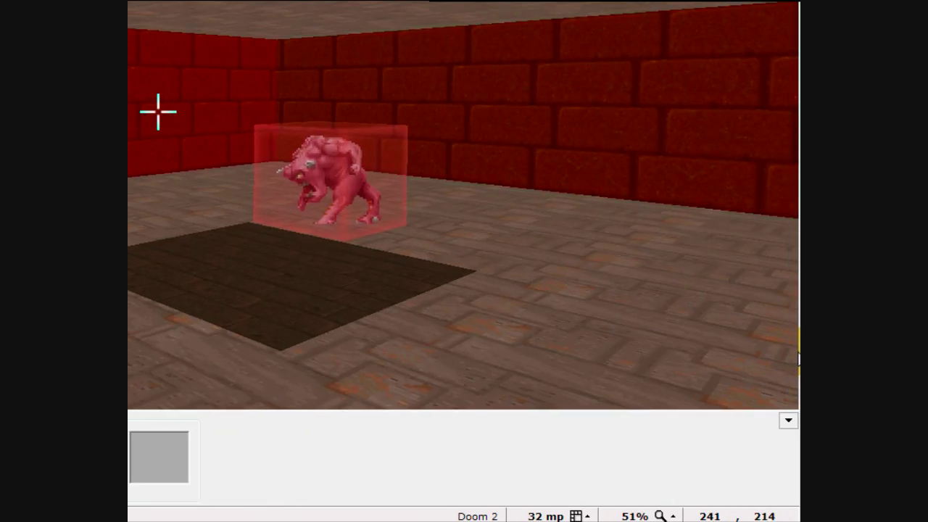
key("e")
key("f")
key("f")
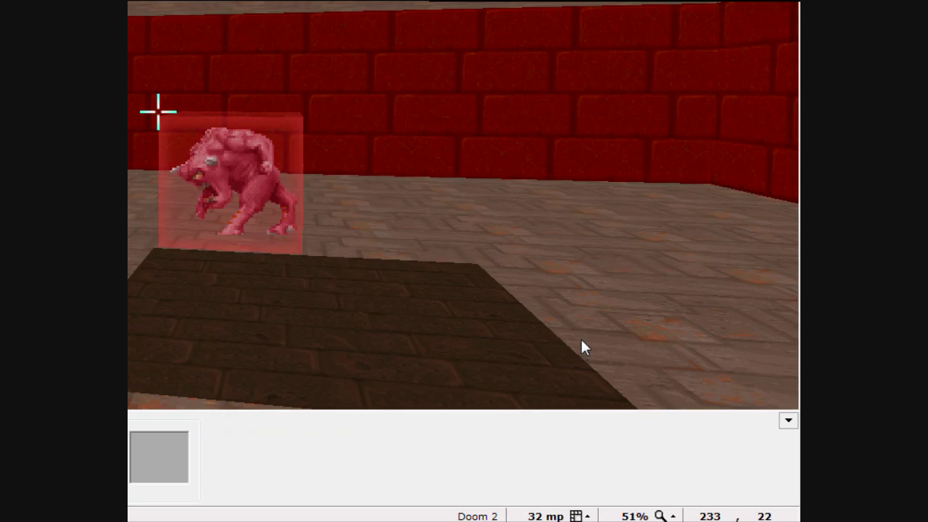
key("d")
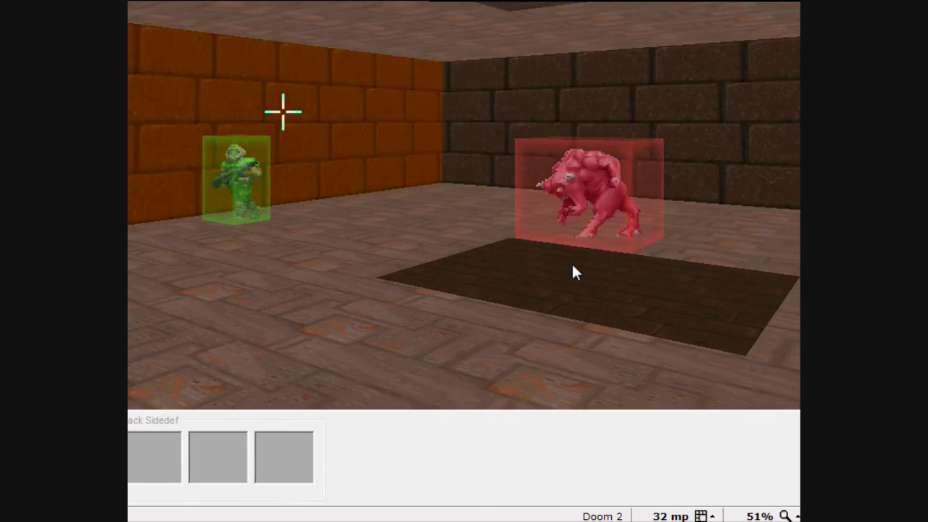
key("s")
key("d")
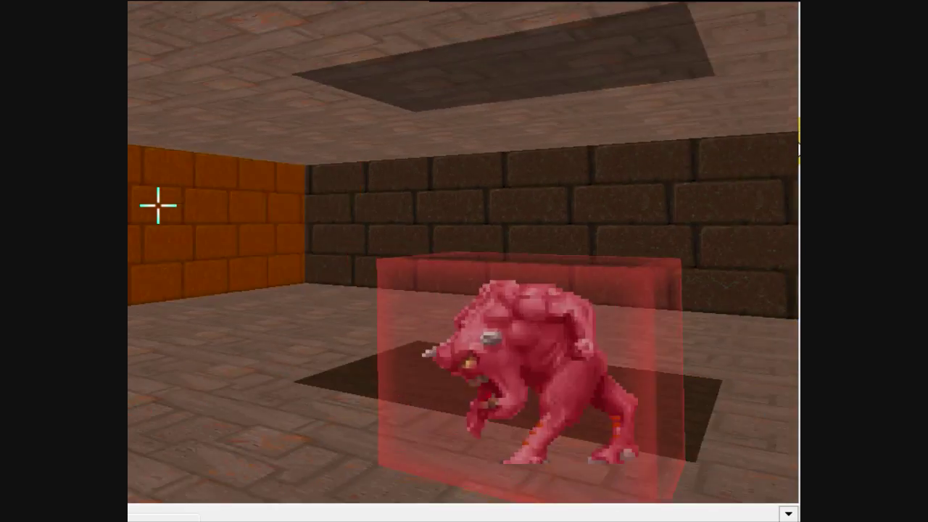
key("f")
key("d")
key("e")
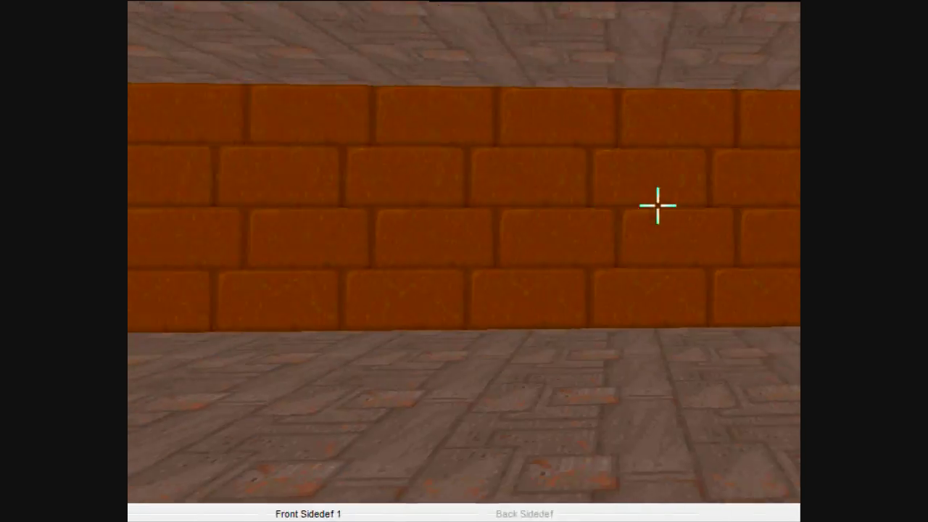
Step: Retexture the selected outer walls with a red BFALL texture from the Liquids set, then clear the selection and view the room
key("s")
key("e")
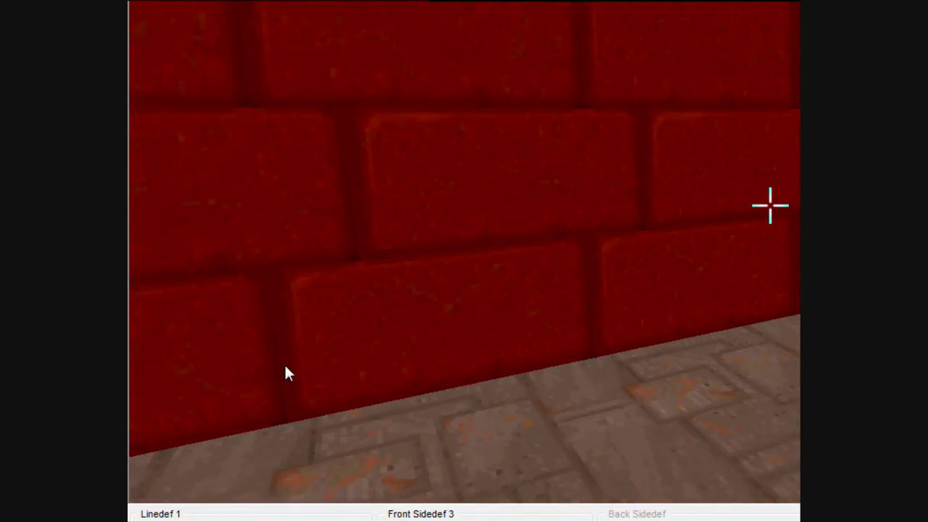
key("d")
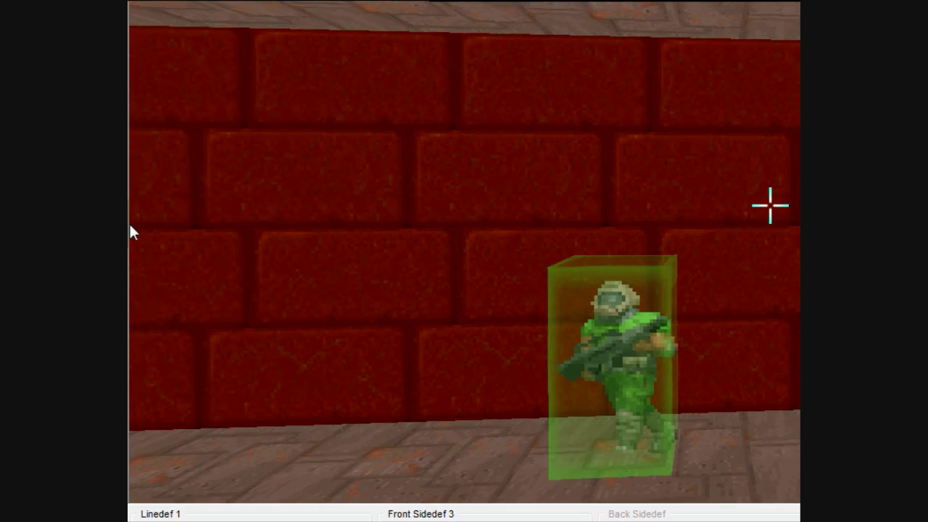
middle_click(770, 205)
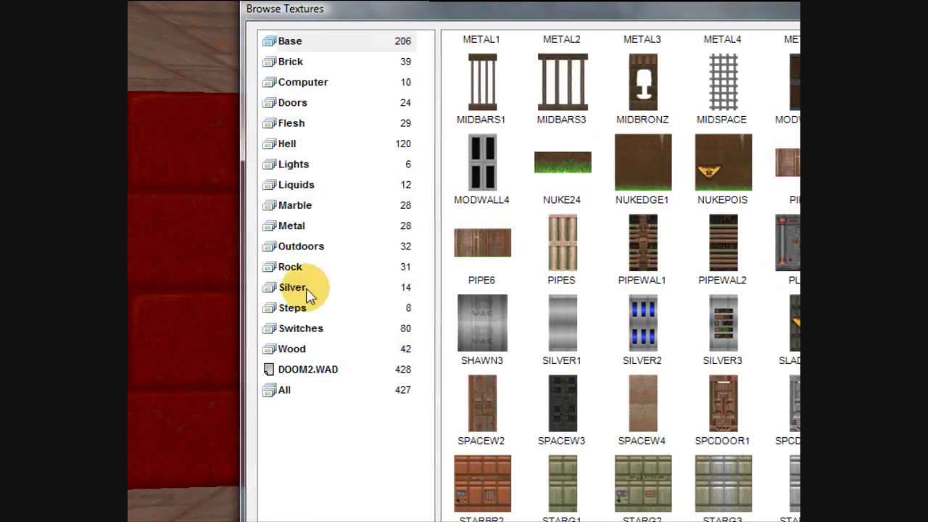
left_click(295, 224)
left_click(402, 189)
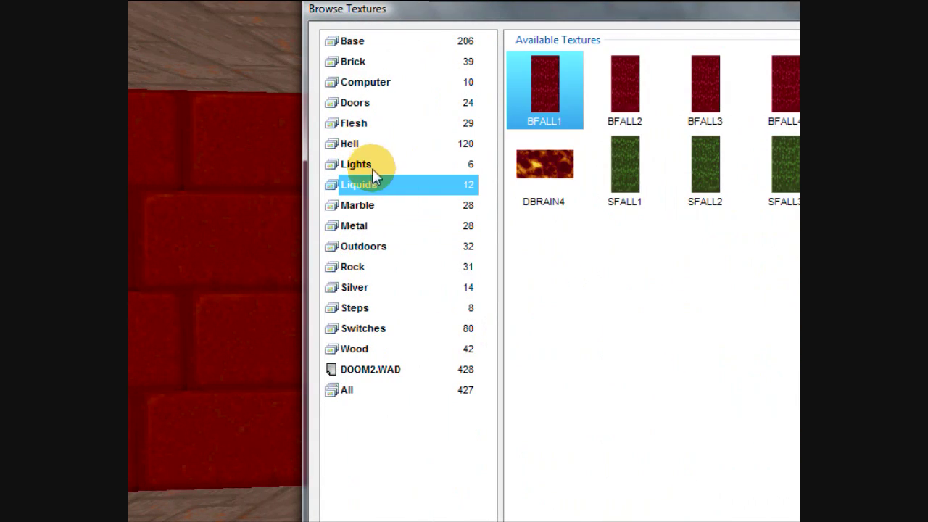
left_click(660, 90)
double_click(599, 153)
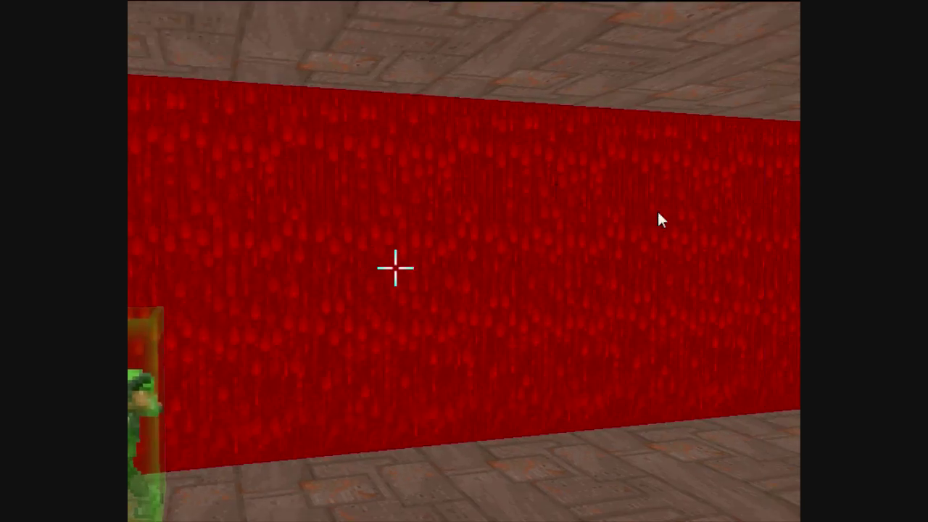
key("c")
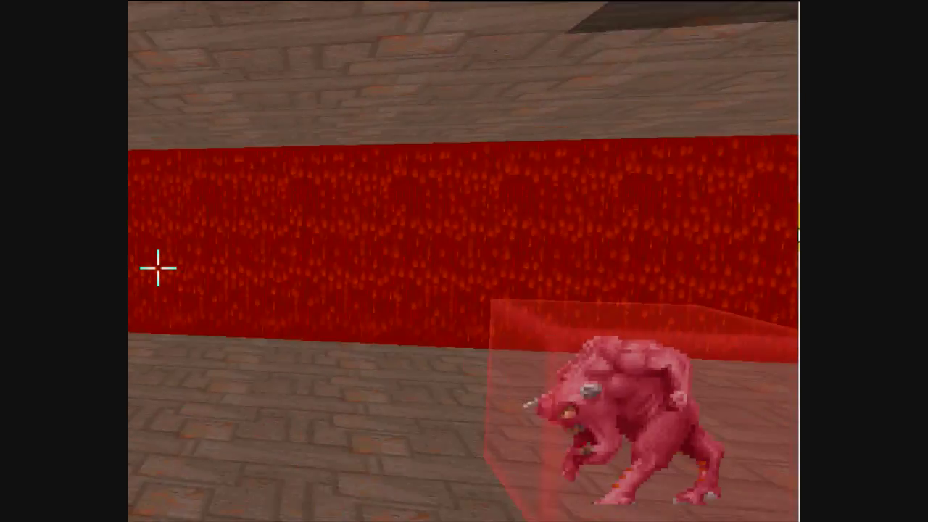
key("s")
key("w")
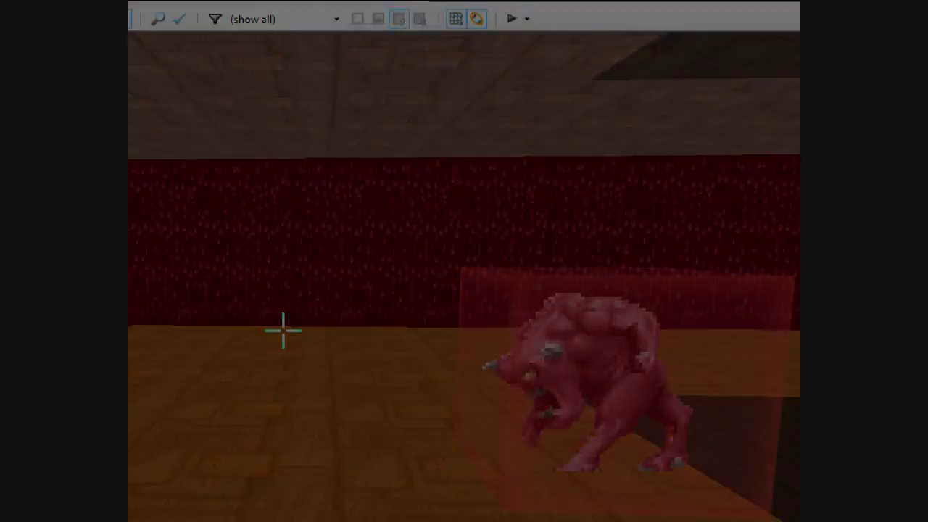